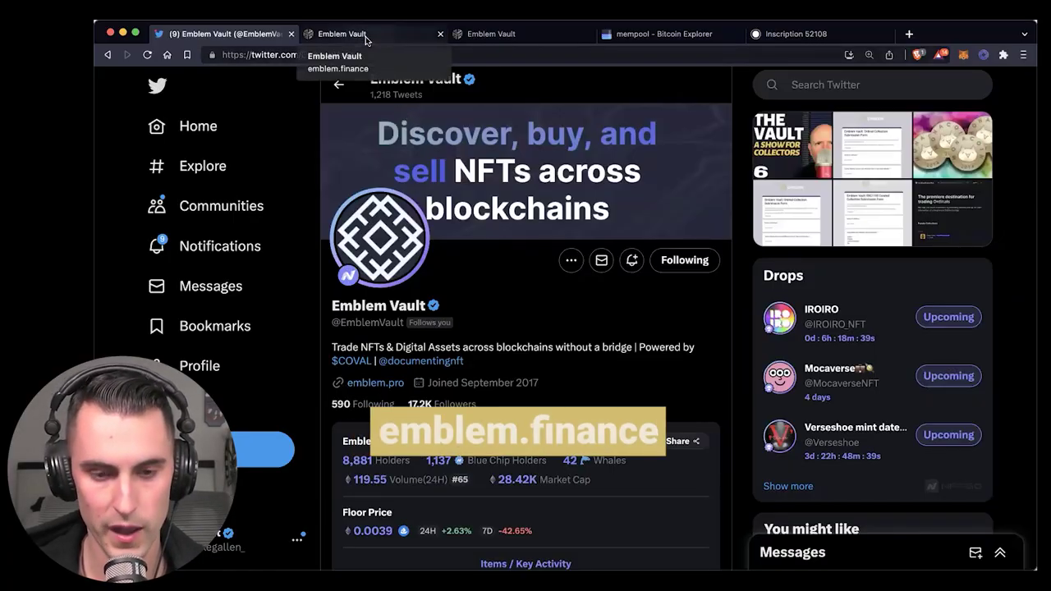
Start creating a vault on emblem.finance and check its Vault Name and Vault Description
click(366, 37)
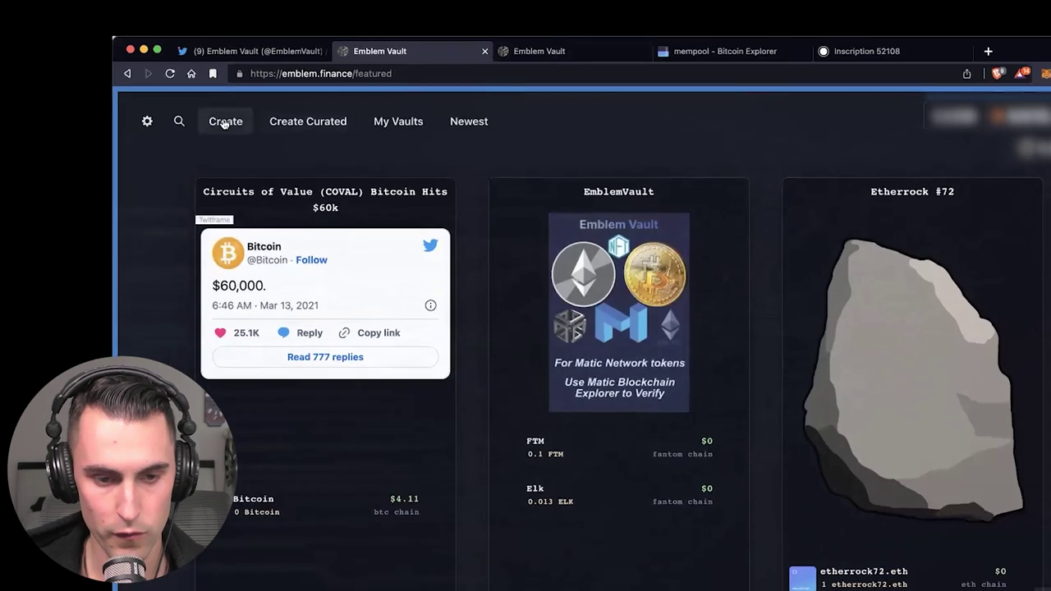
click(198, 99)
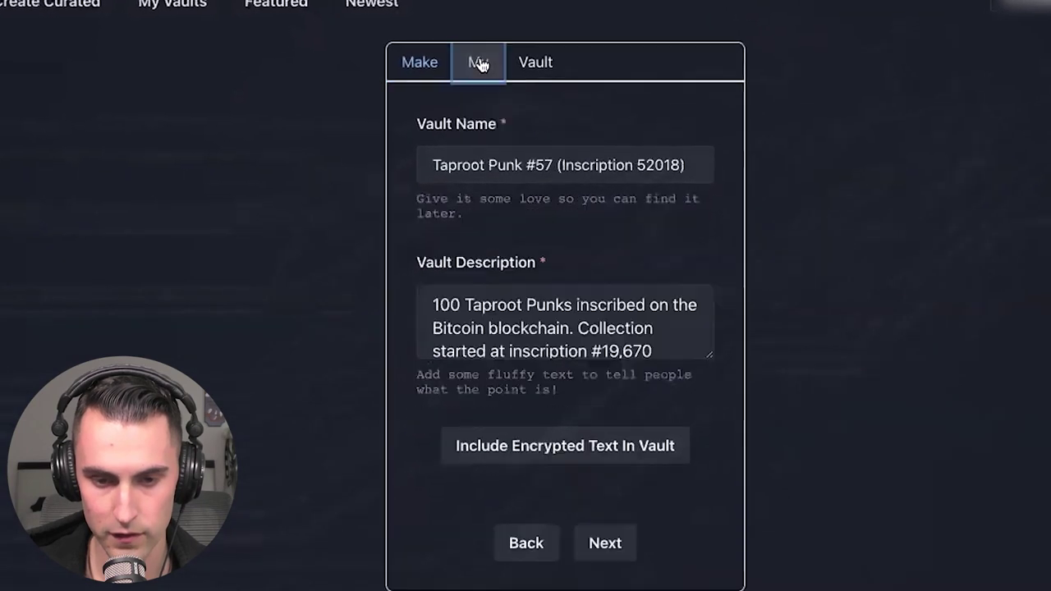
click(479, 64)
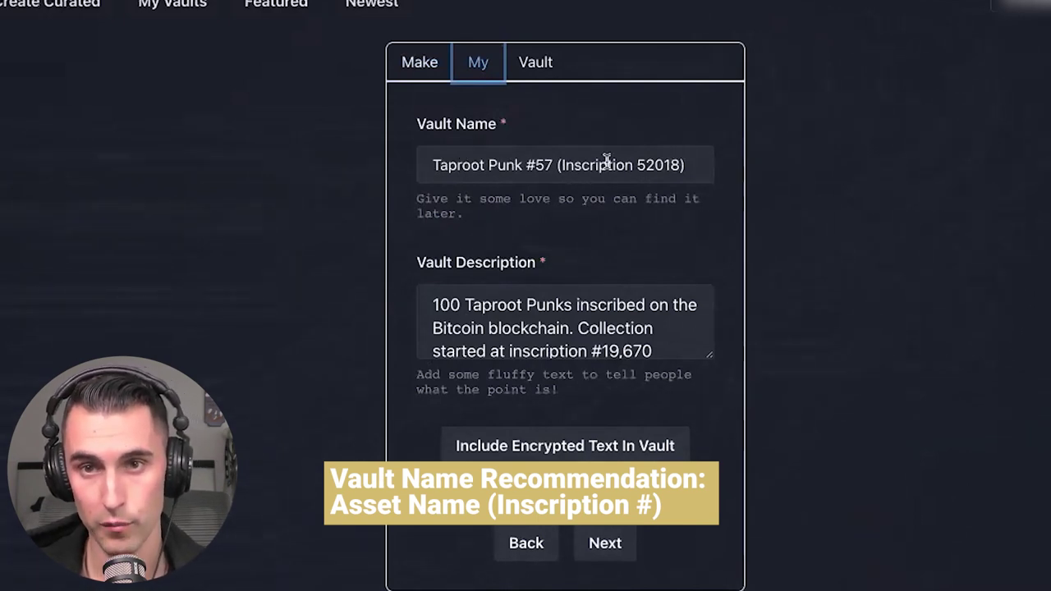
scroll(454, 320, down, 5)
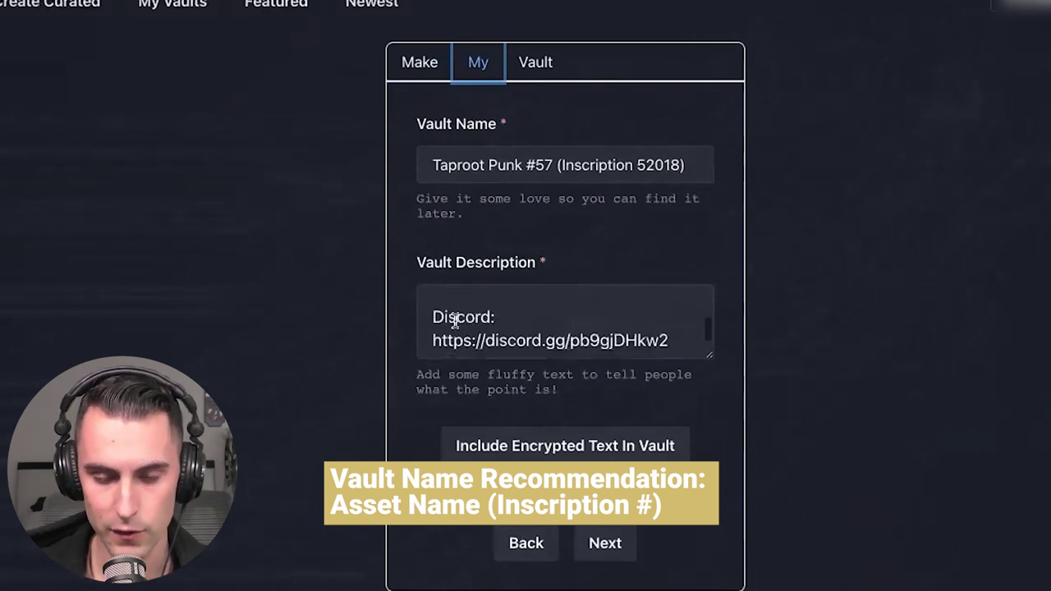
scroll(454, 320, up, 5)
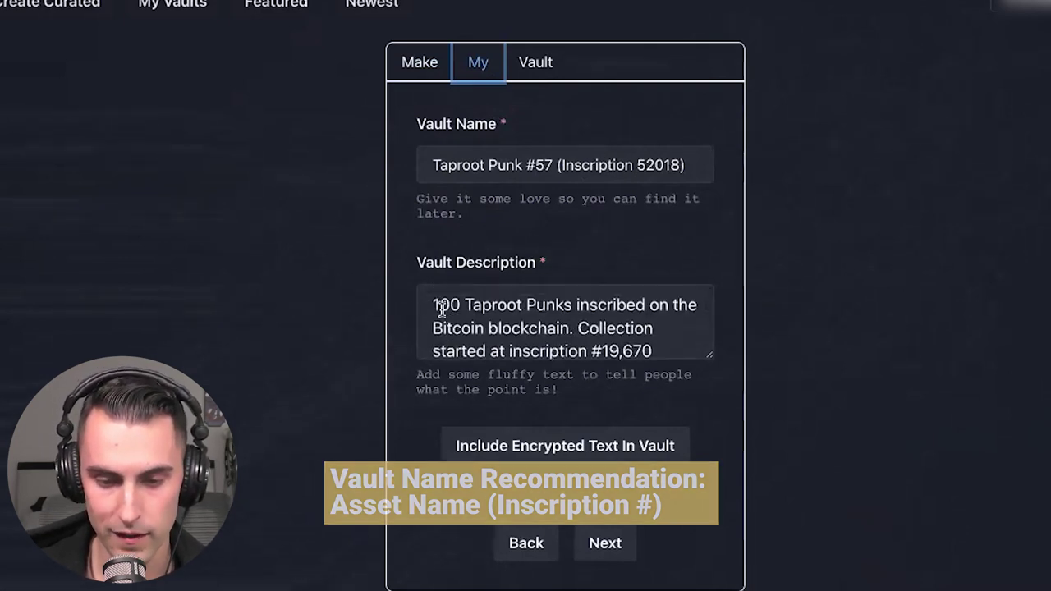
scroll(439, 305, down, 5)
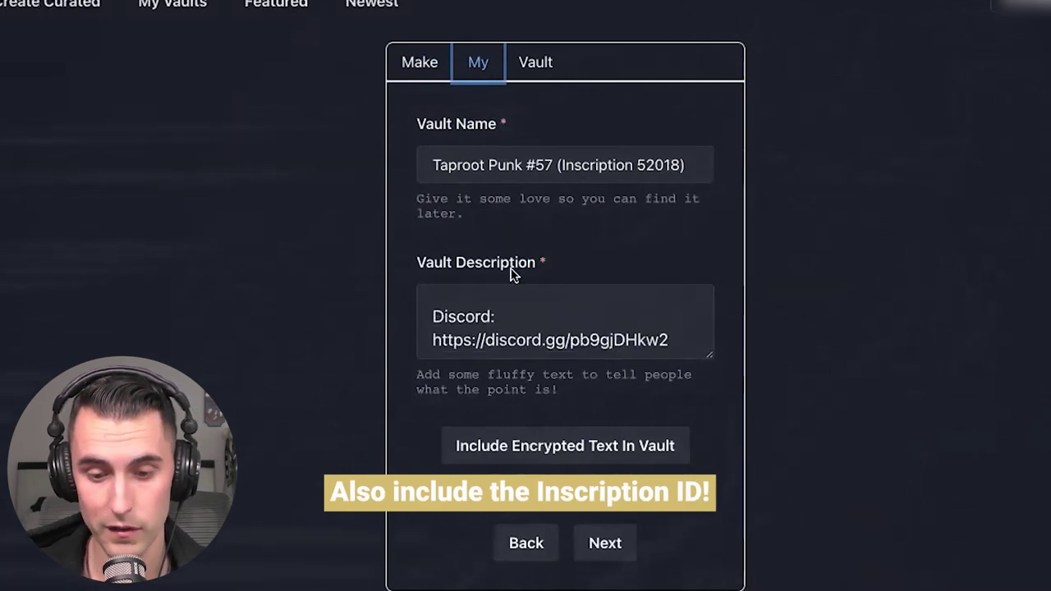
Check the uploaded vault image and its display type, and create the vault
click(532, 63)
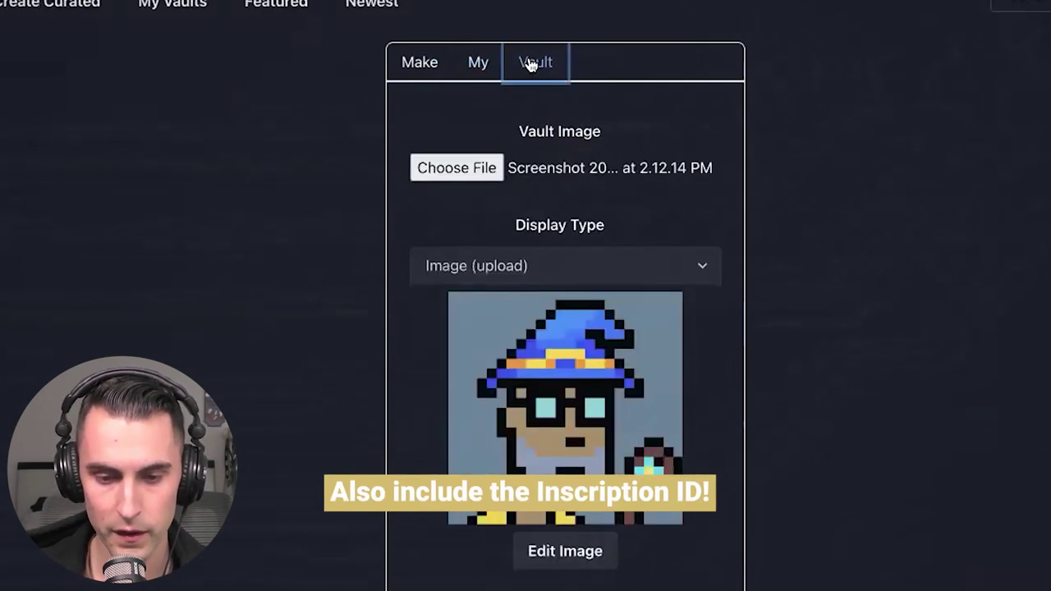
scroll(471, 160, down, 2)
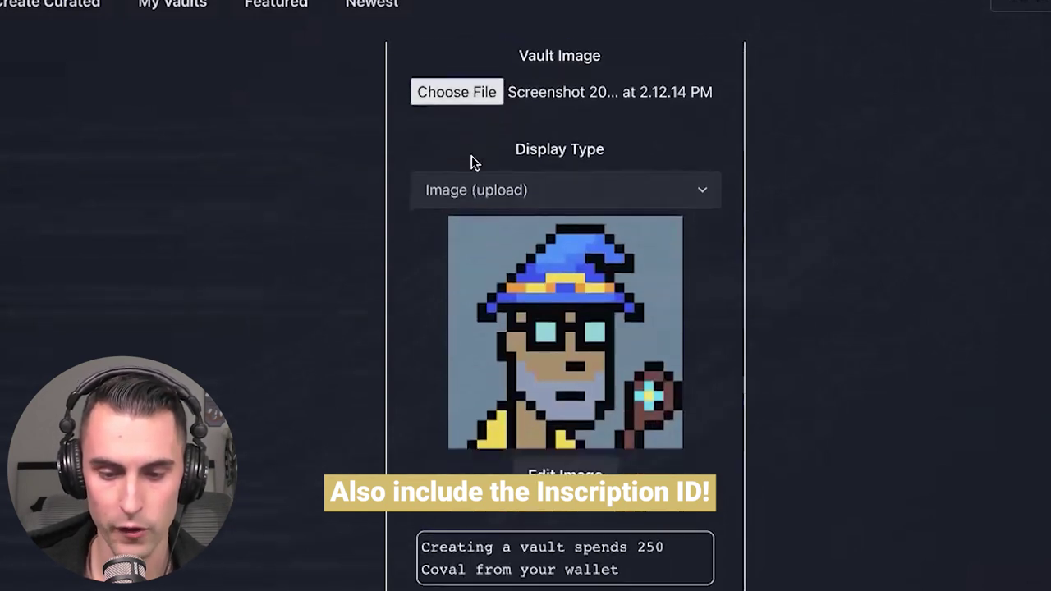
scroll(545, 260, up, 1)
scroll(545, 260, down, 1)
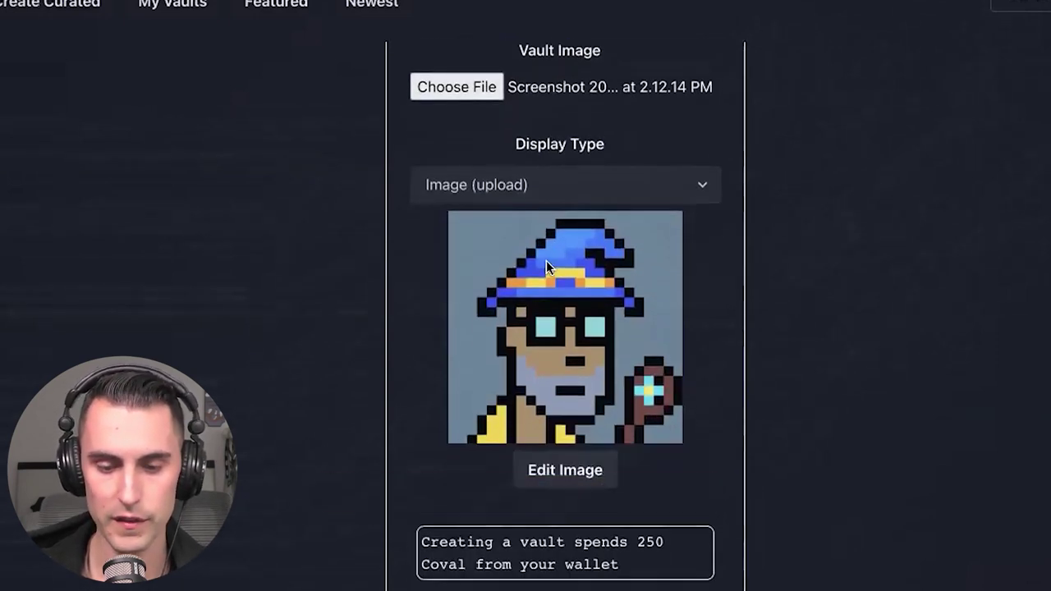
scroll(546, 260, up, 2)
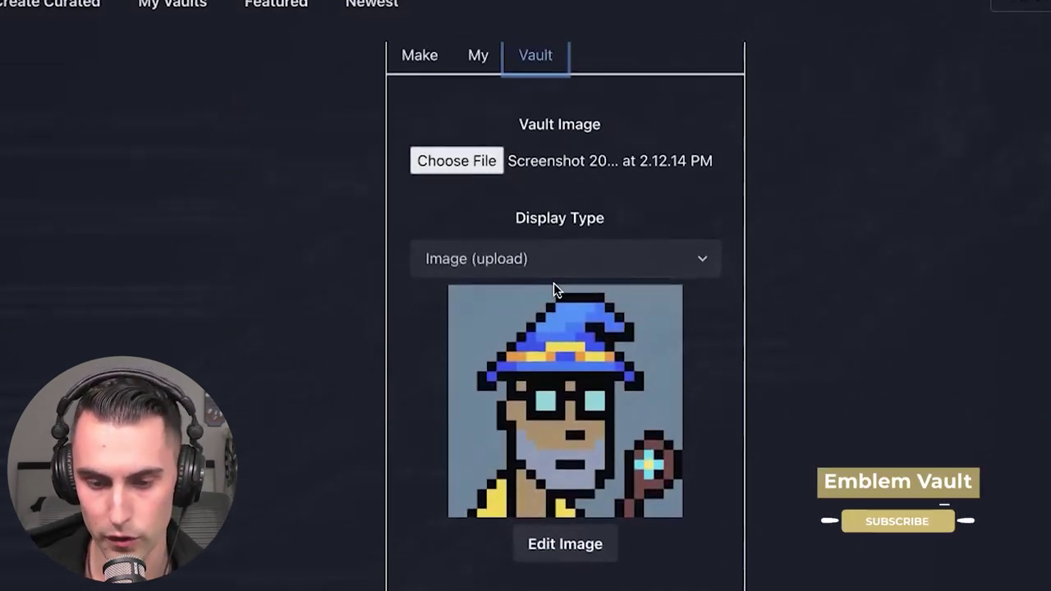
scroll(554, 282, up, 1)
scroll(553, 282, down, 1)
scroll(553, 282, down, 3)
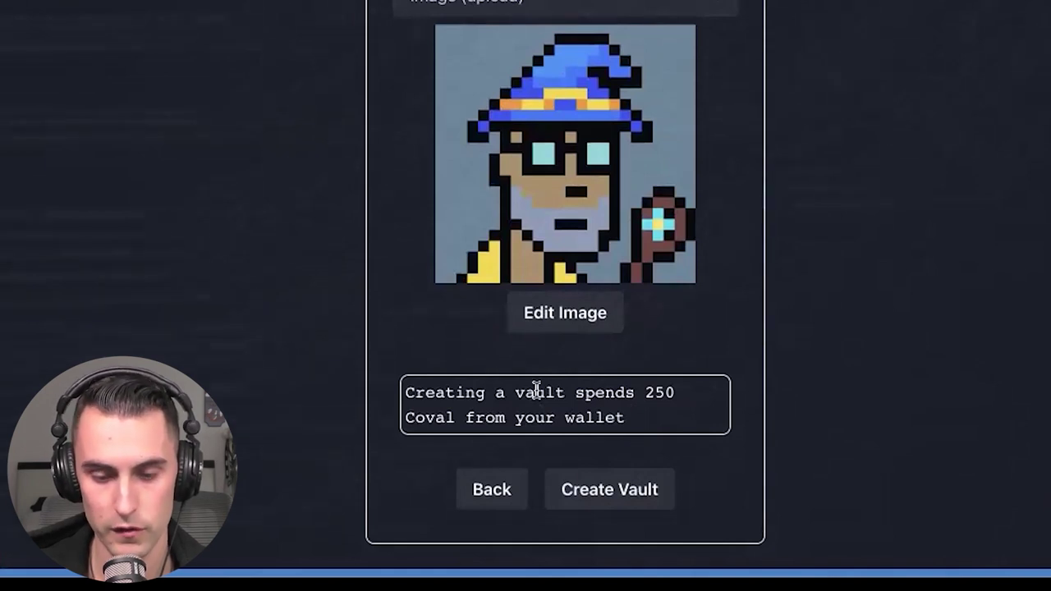
click(595, 494)
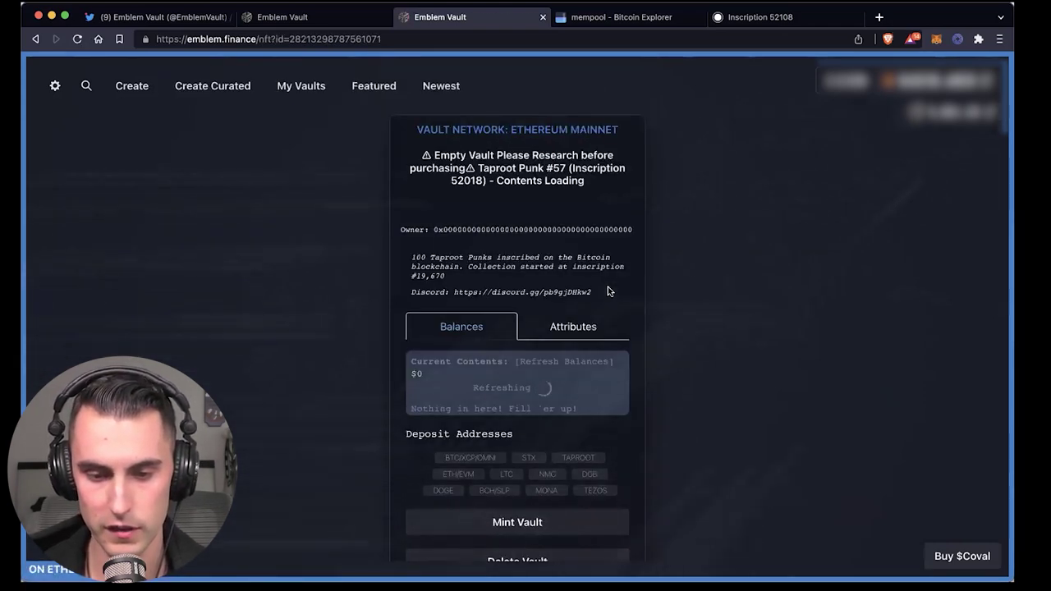
Copy the new vault's Taproot deposit address and close the address window
scroll(511, 271, down, 1)
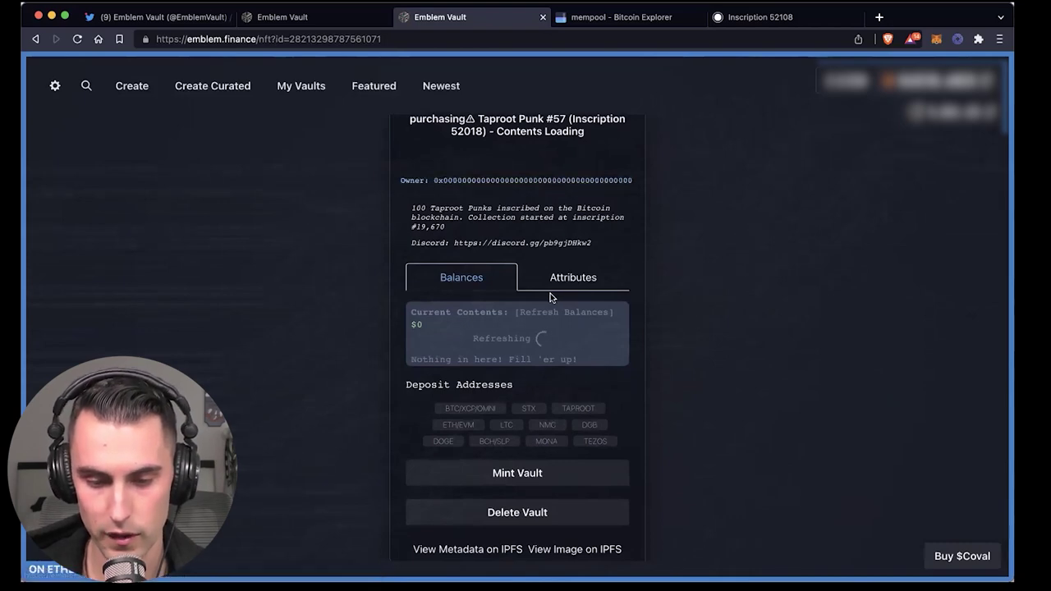
scroll(550, 293, up, 2)
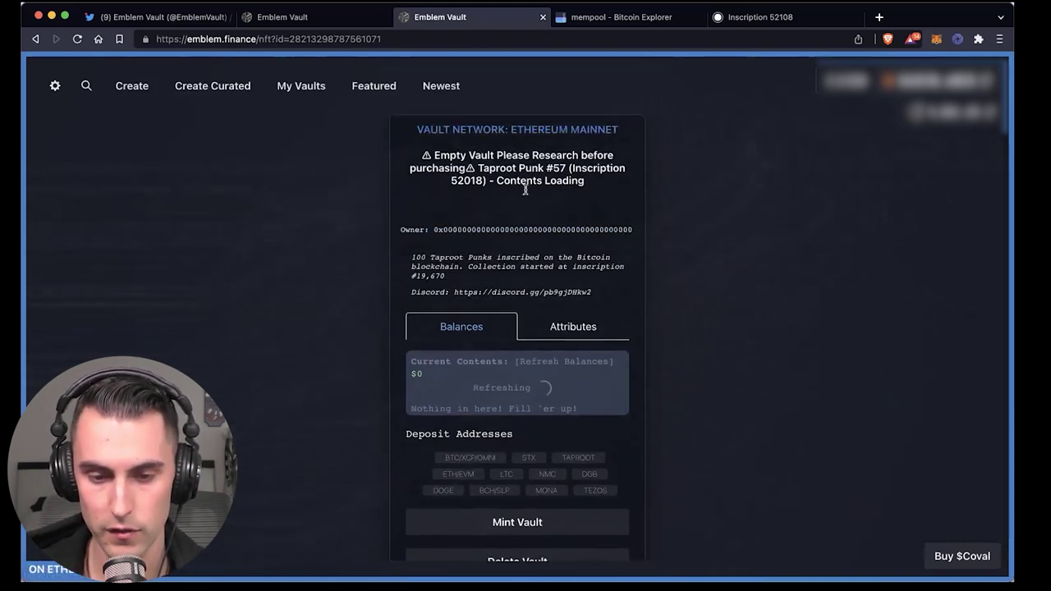
scroll(490, 214, down, 2)
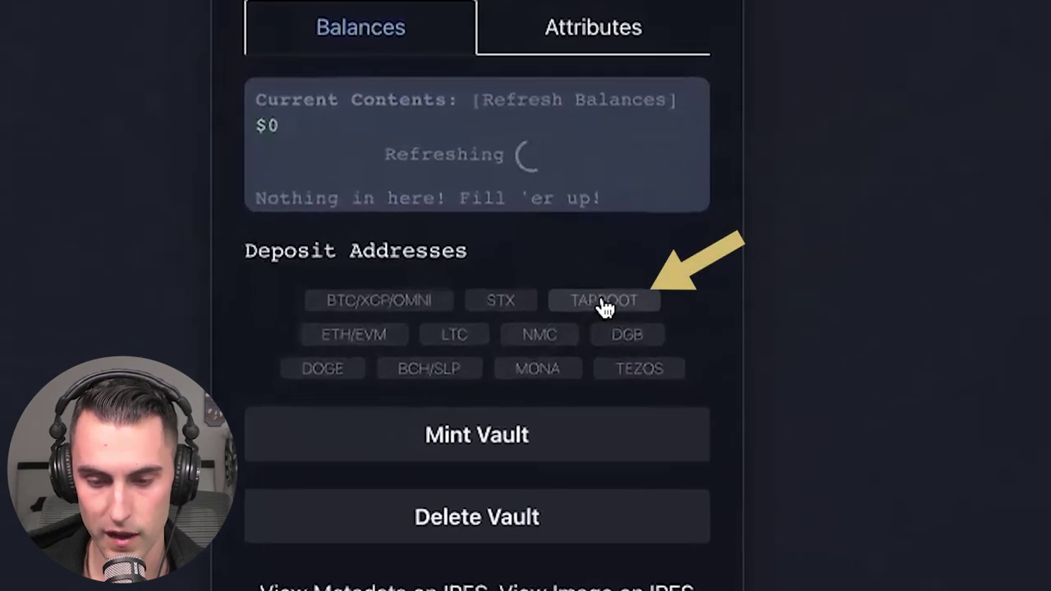
click(577, 407)
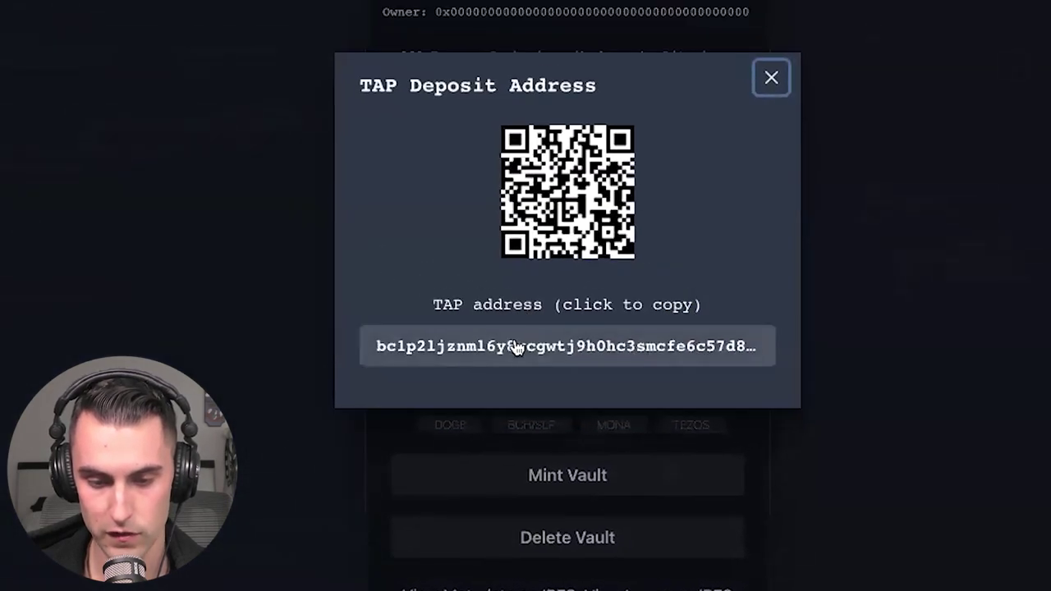
click(516, 347)
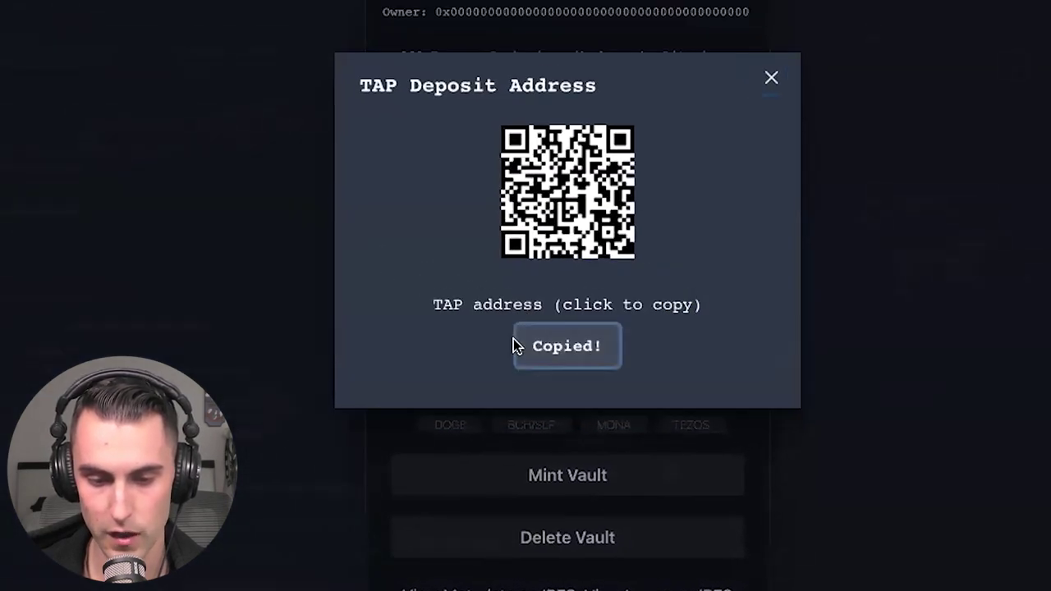
click(772, 78)
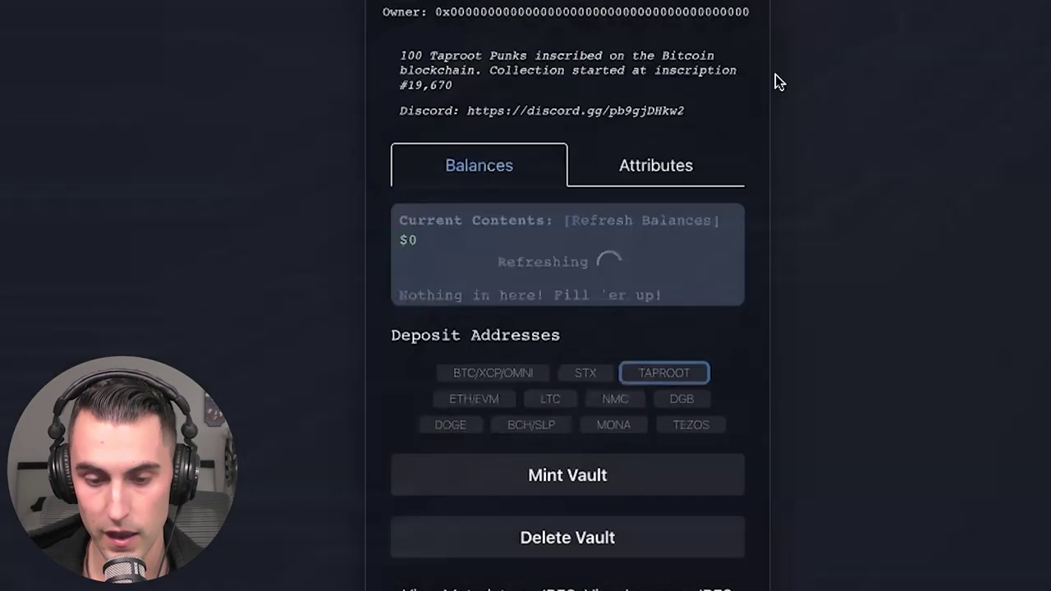
Mint the vault and review its contents, transfer options and unlock option
click(587, 478)
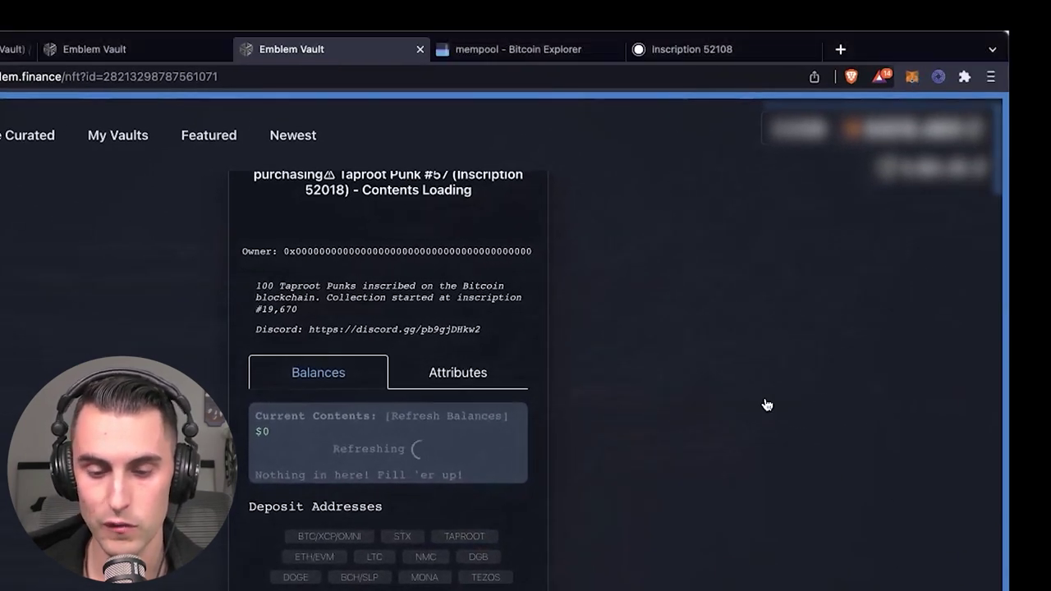
scroll(706, 422, up, 1)
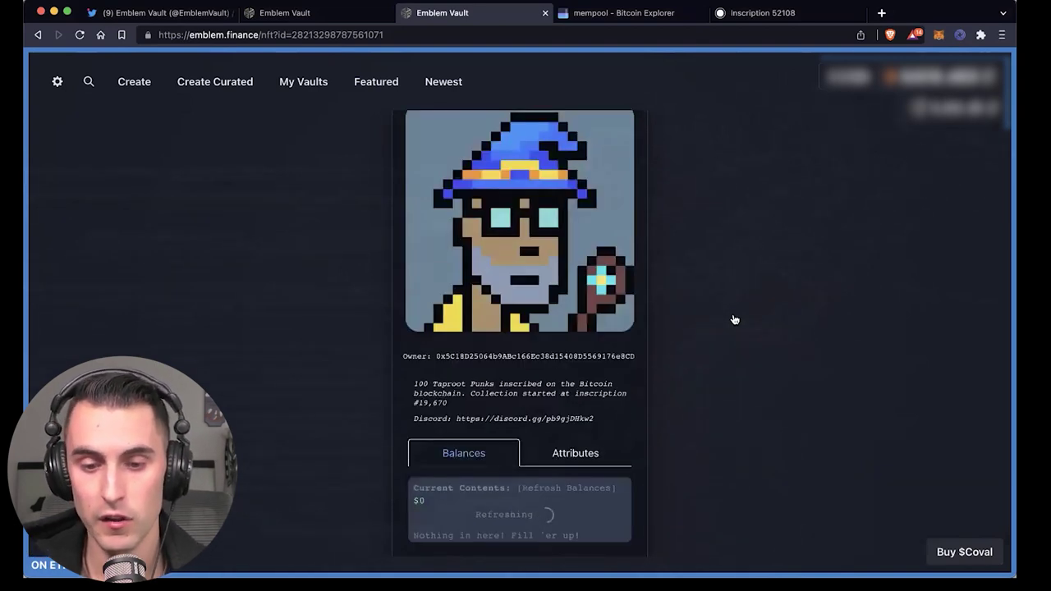
scroll(735, 319, down, 3)
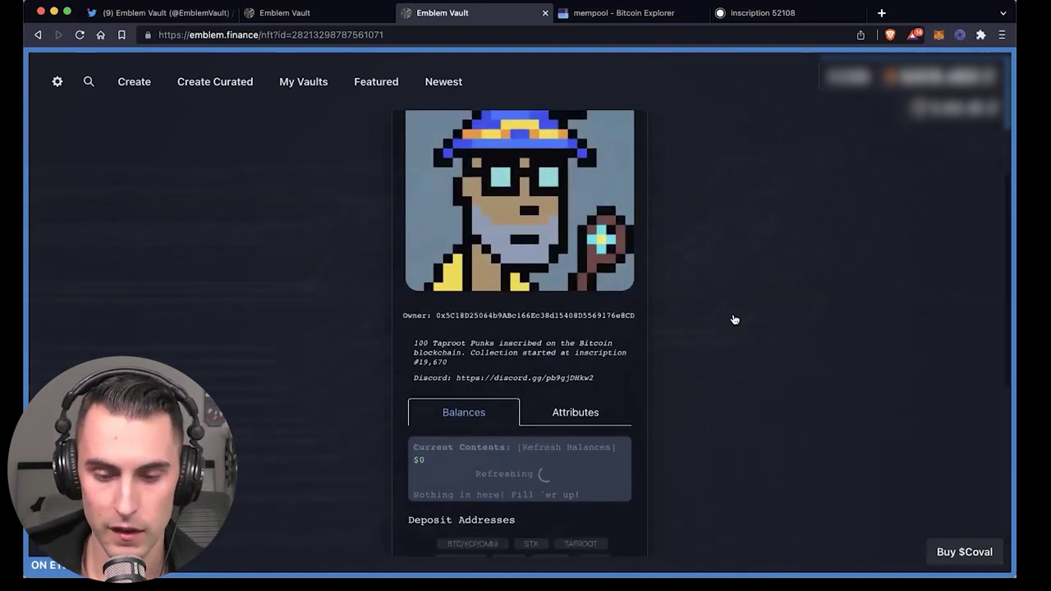
scroll(731, 317, down, 2)
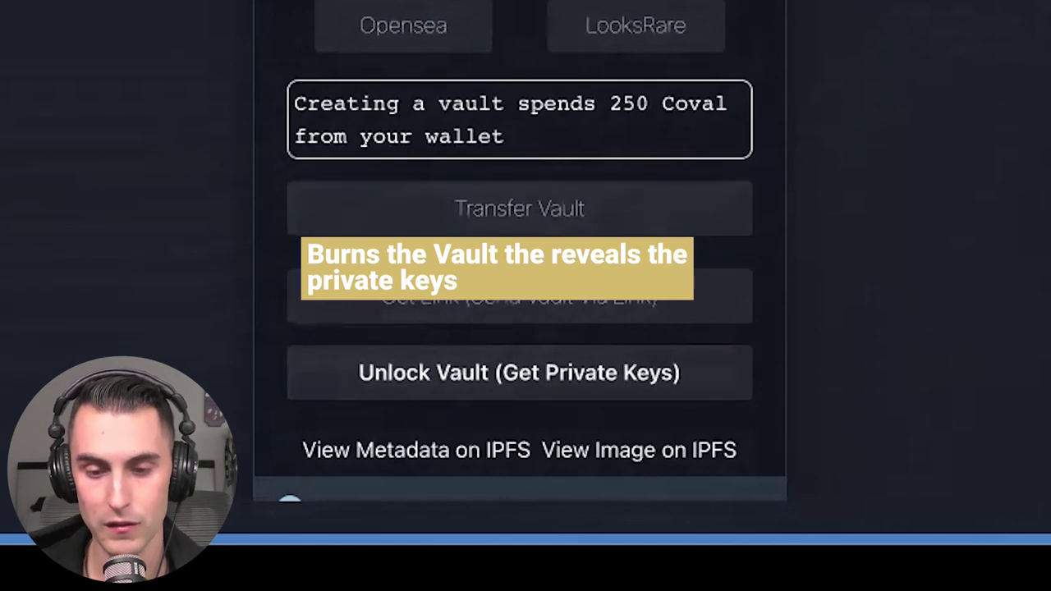
scroll(485, 252, up, 1)
scroll(519, 252, up, 3)
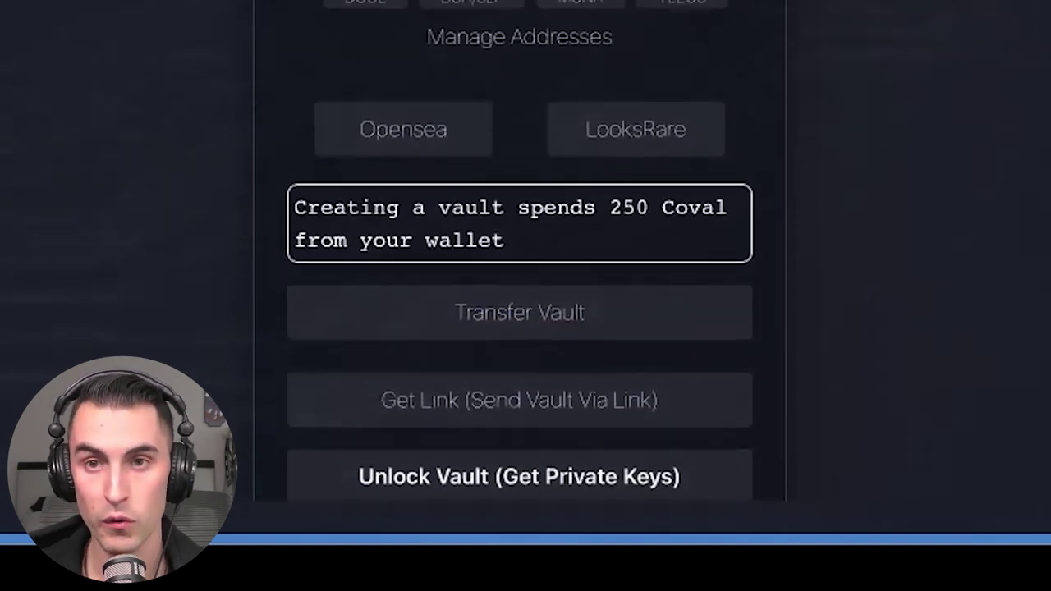
Copy the minted vault's Taproot deposit address
scroll(519, 252, up, 5)
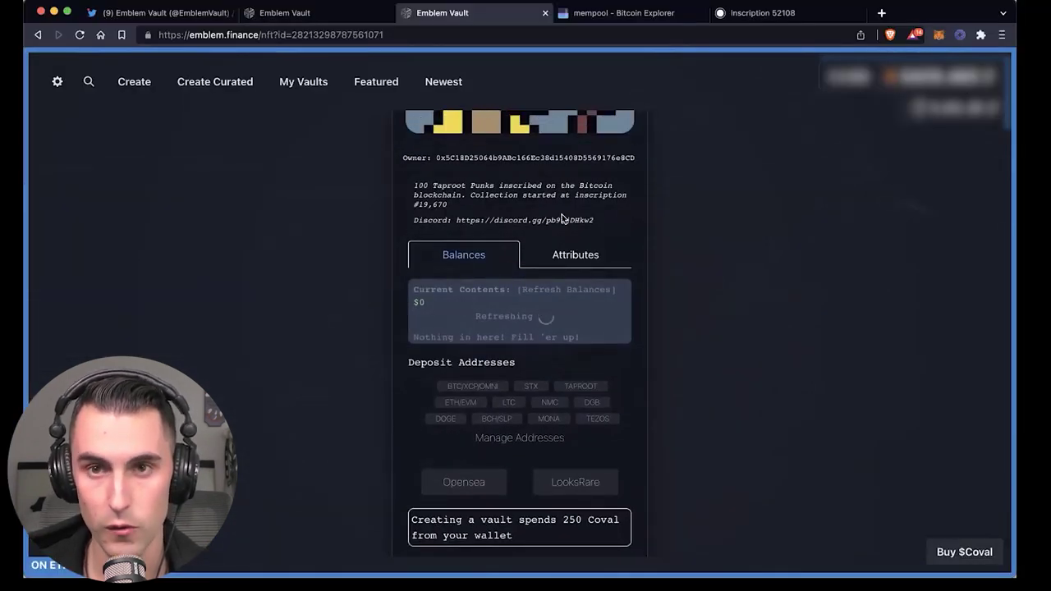
click(580, 386)
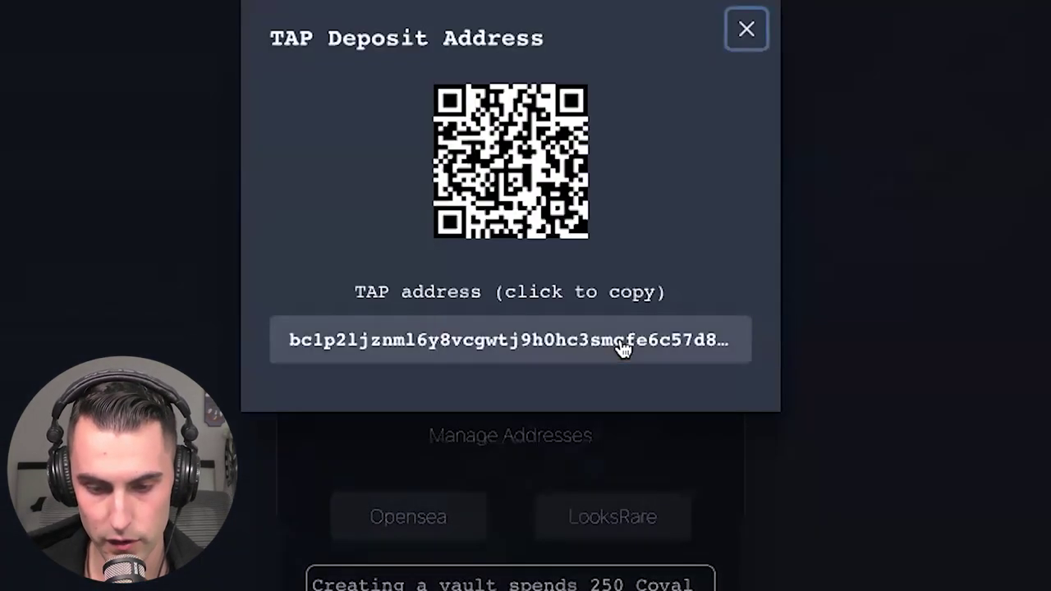
click(555, 347)
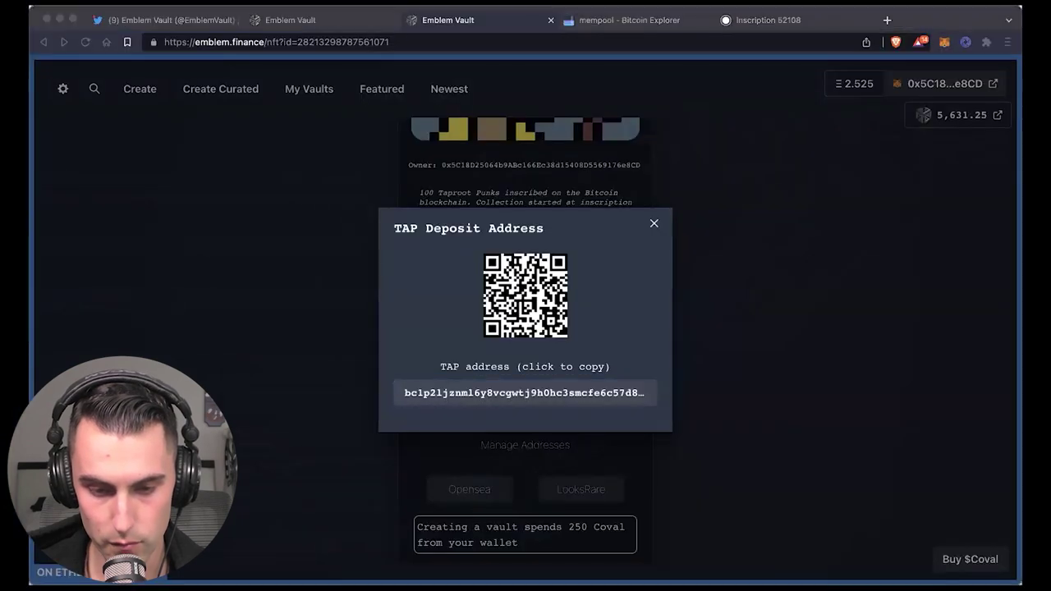
click(141, 196)
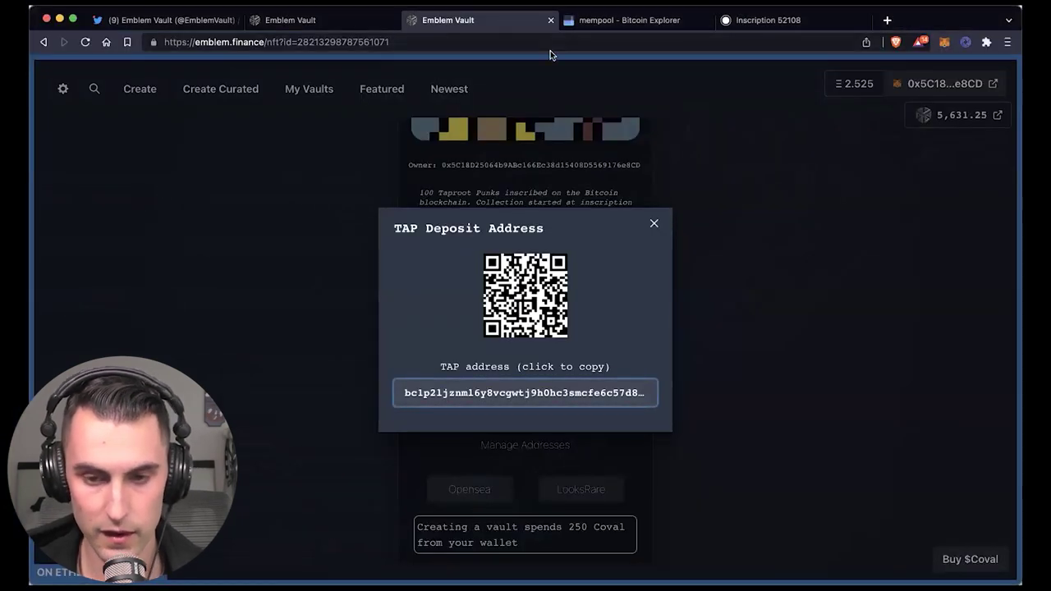
Switch to Sparrow, copy the transaction output of the selected UTXO dated 2023-02-16, and return to the browser
key(super+Tab)
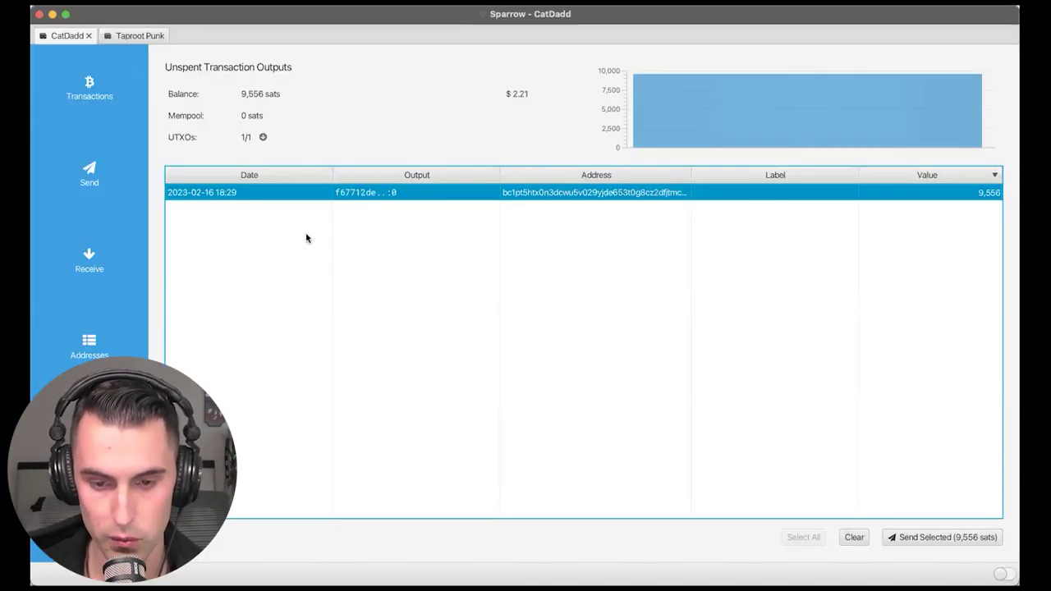
right_click(534, 193)
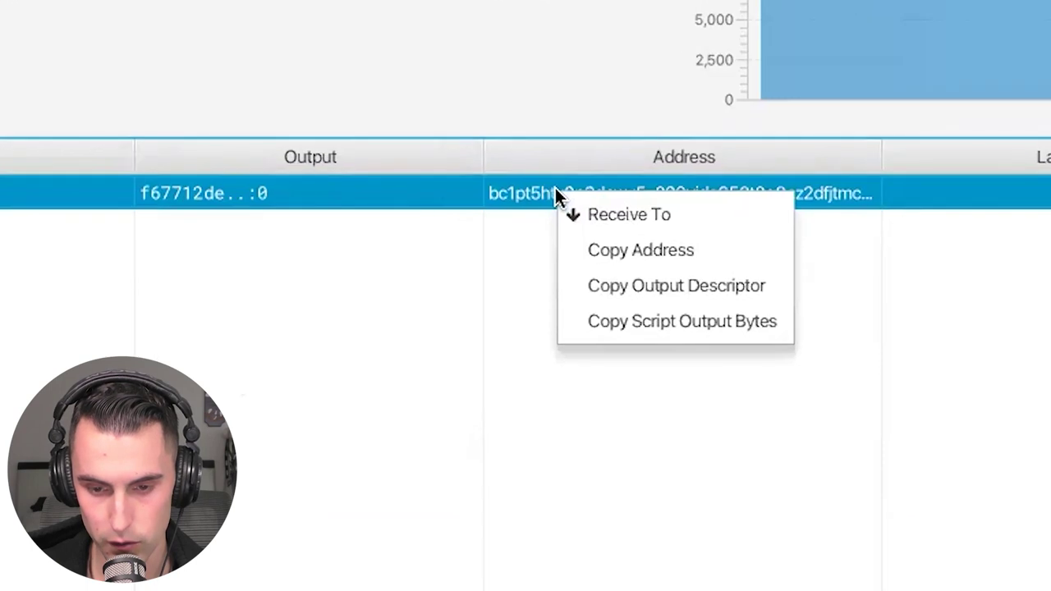
click(398, 171)
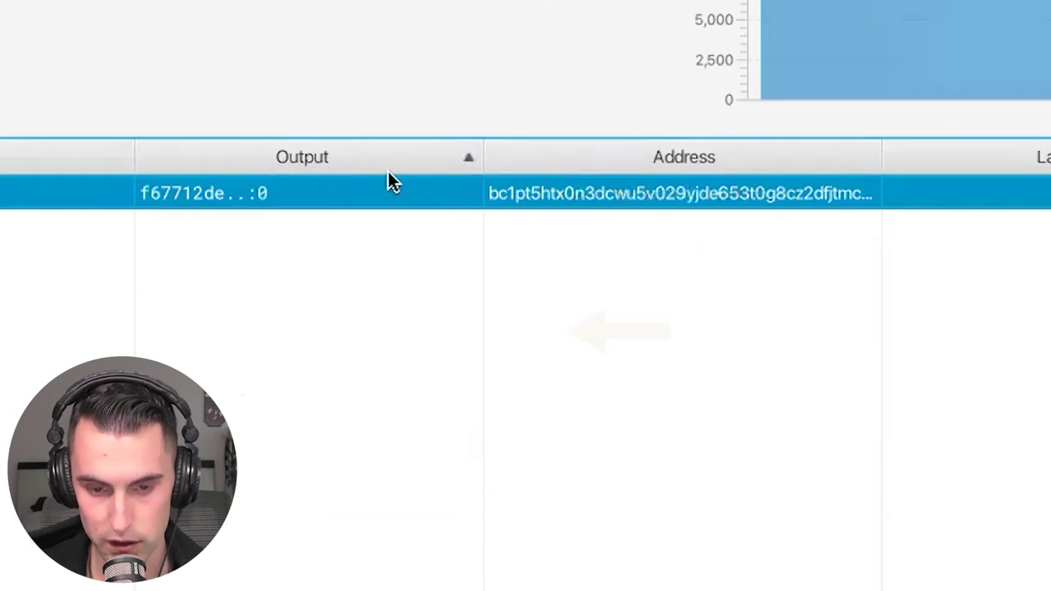
right_click(340, 201)
click(487, 333)
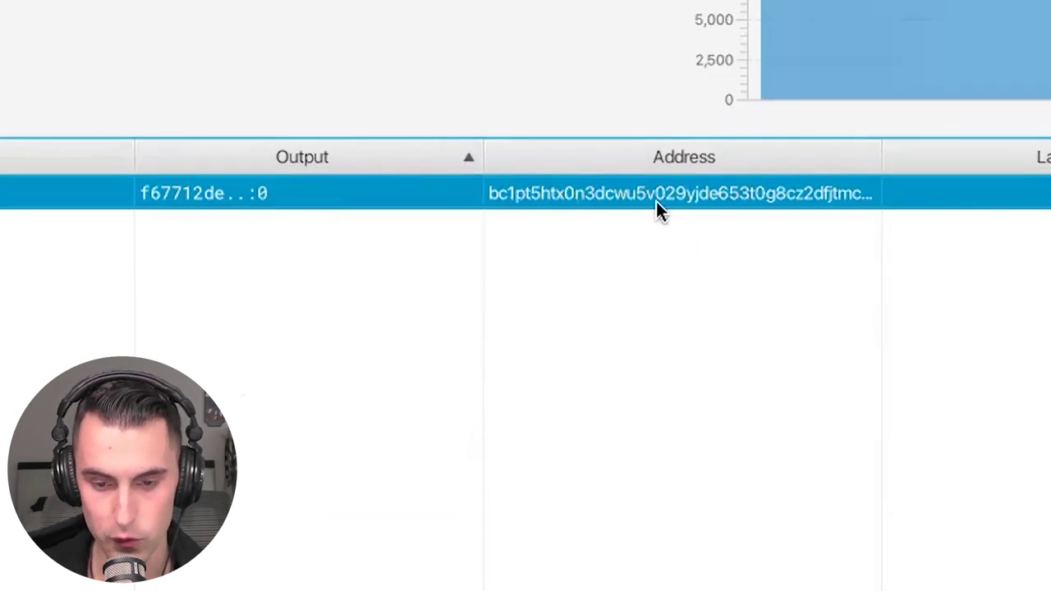
right_click(656, 203)
right_click(206, 268)
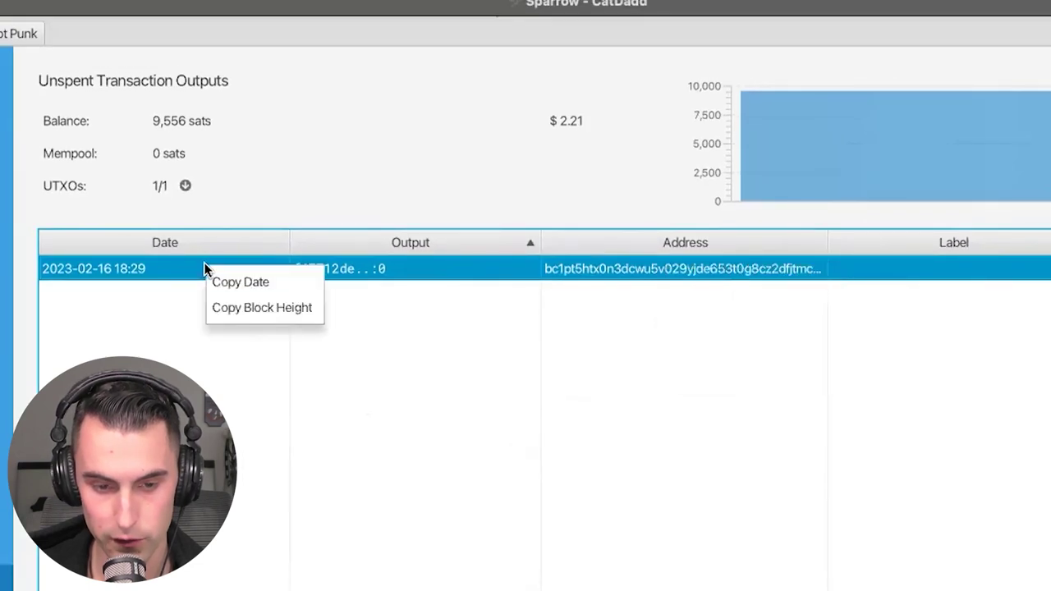
right_click(457, 266)
click(527, 353)
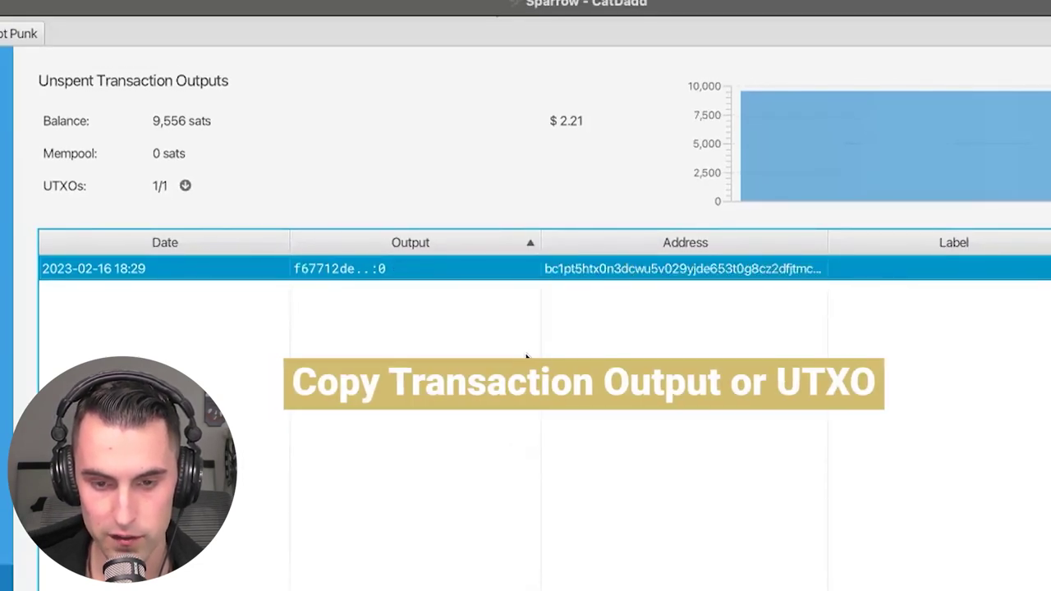
click(905, 48)
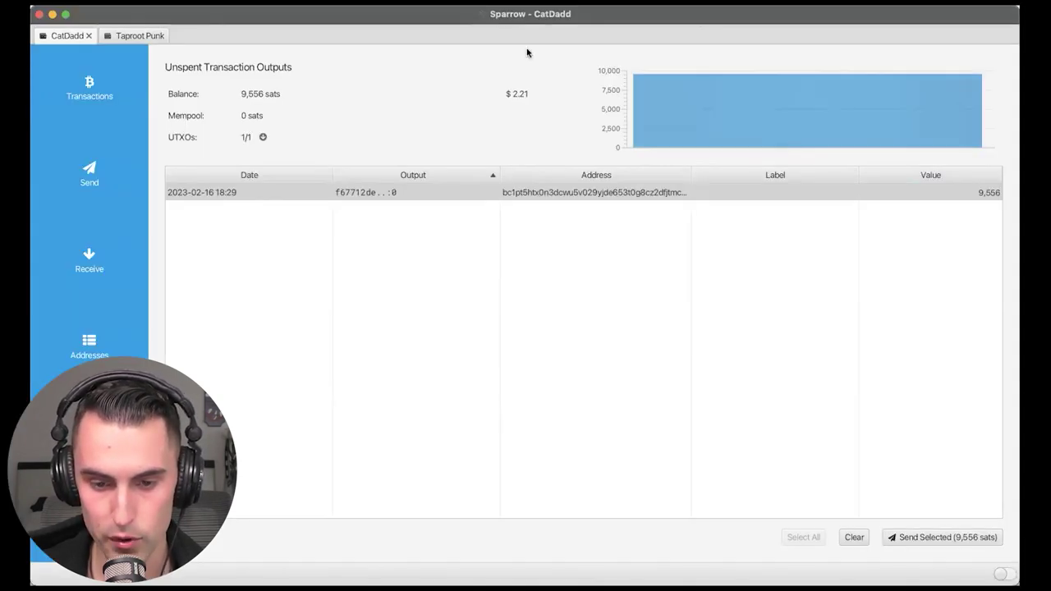
key(super+Tab)
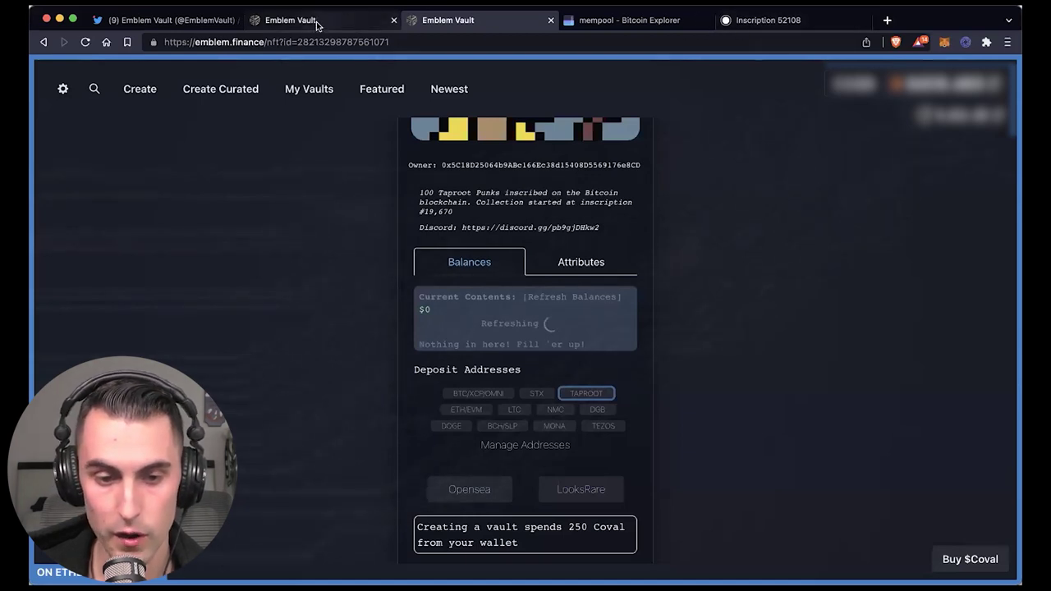
Search the Ordinals explorer for the transaction output copied from Sparrow
click(778, 20)
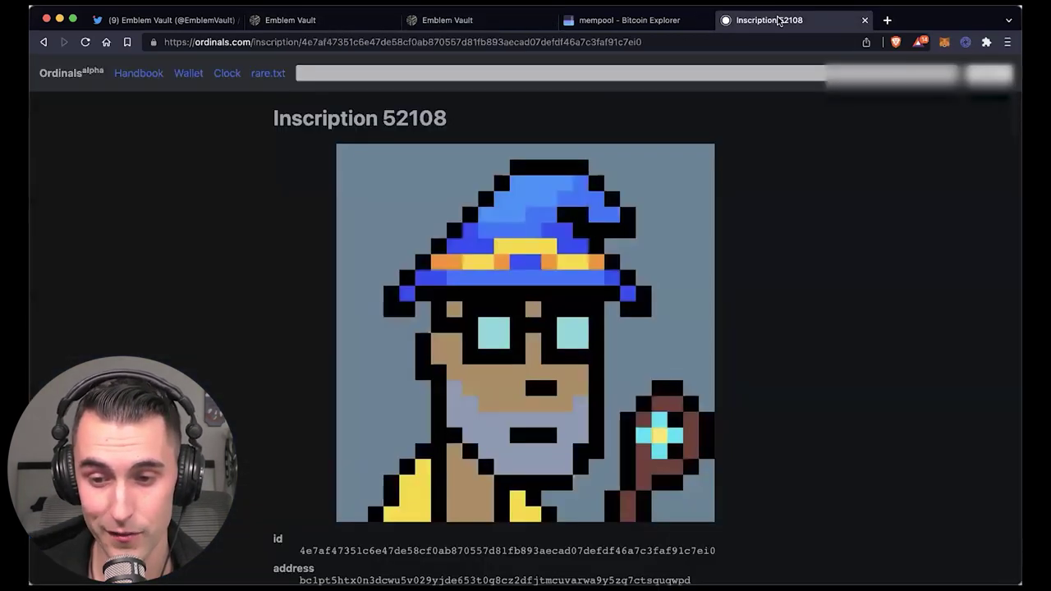
click(69, 75)
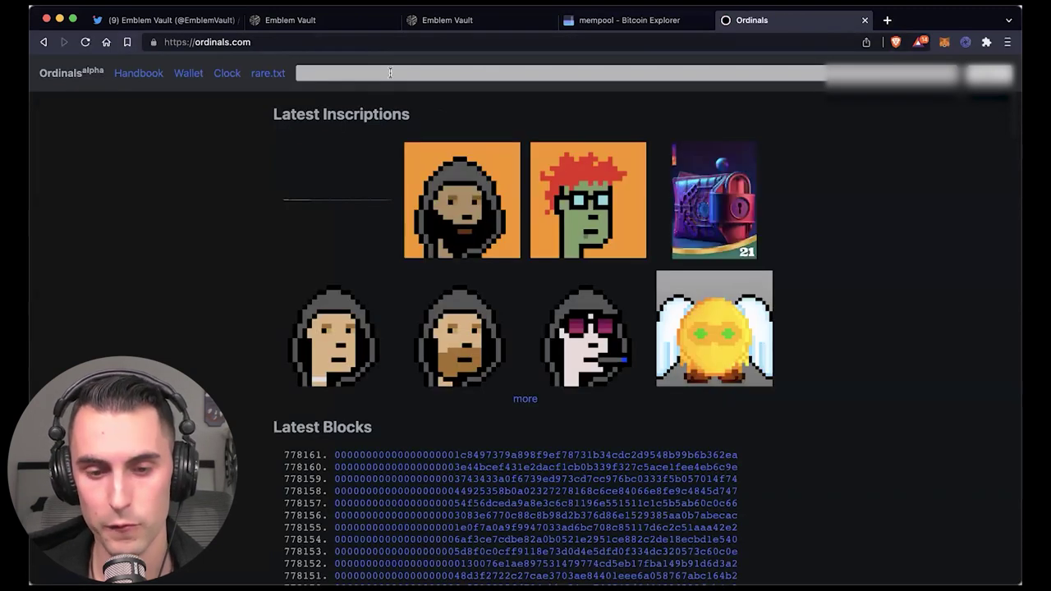
right_click(375, 73)
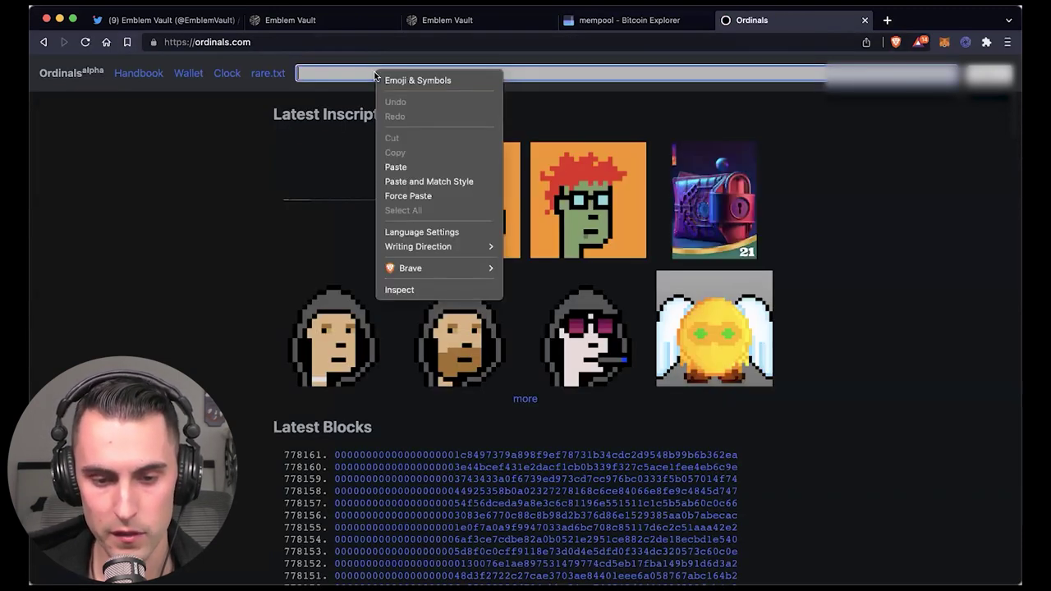
click(428, 167)
key(Return)
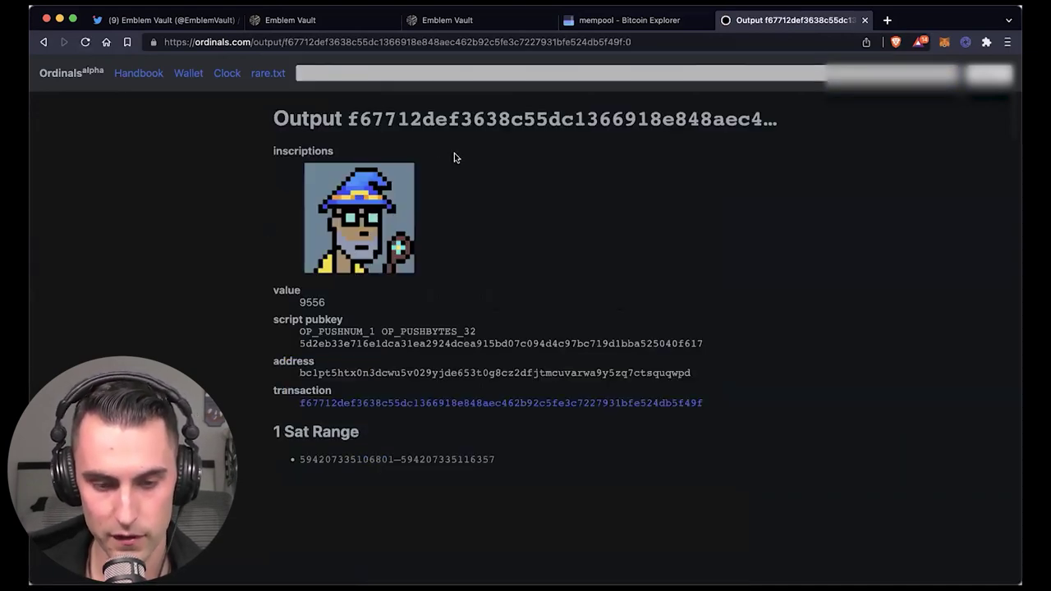
Open the wizard punk's inscription from the output page and check its inscription number and output details
click(354, 215)
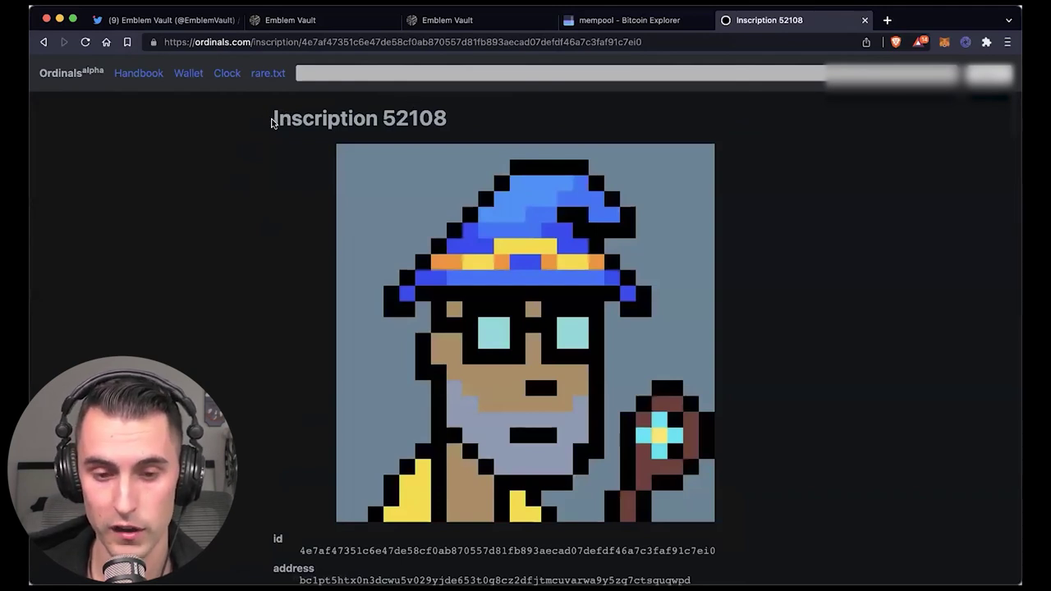
drag(273, 123, 521, 129)
click(300, 427)
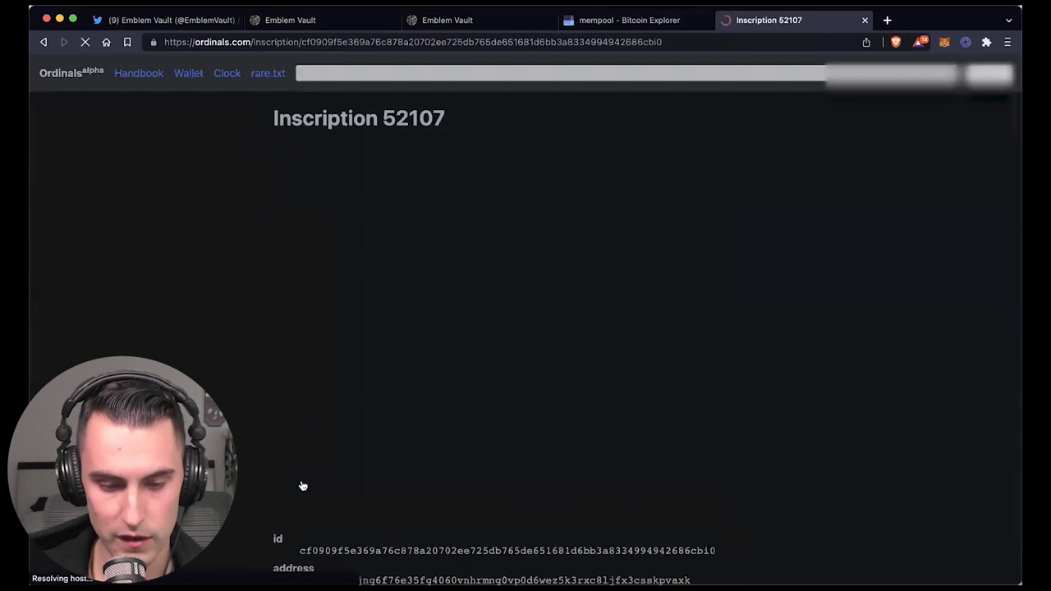
click(44, 41)
scroll(665, 332, down, 5)
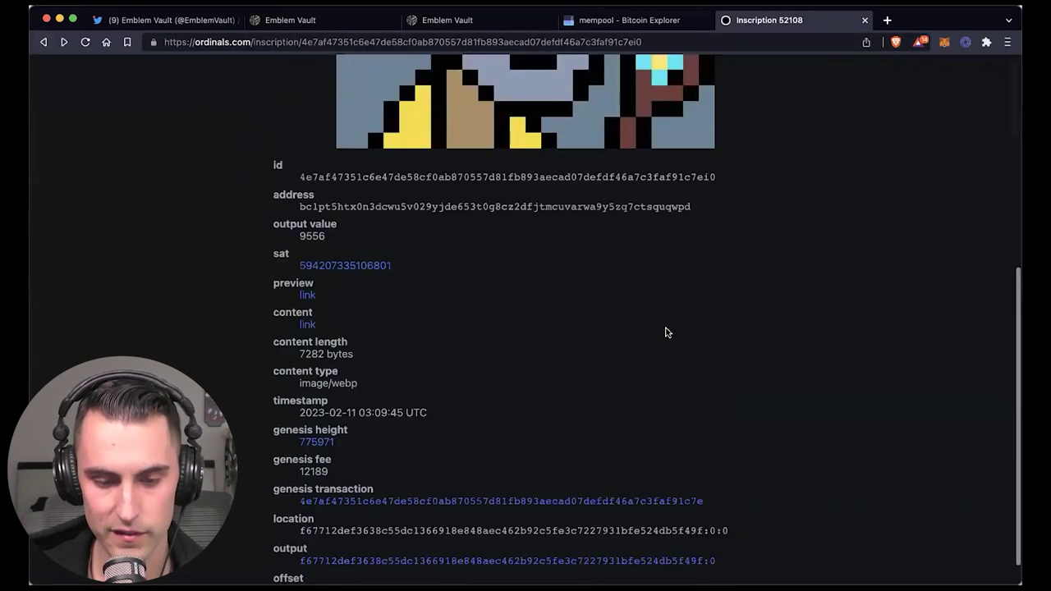
double_click(311, 543)
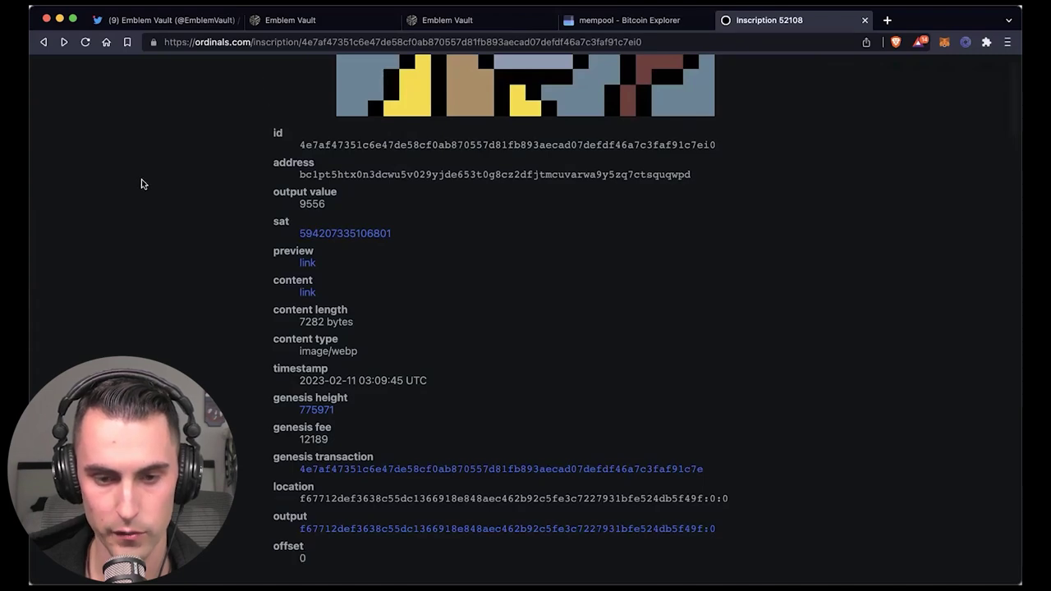
Return to the minted vault, copy its Taproot deposit address, and switch to Sparrow
key(super+3)
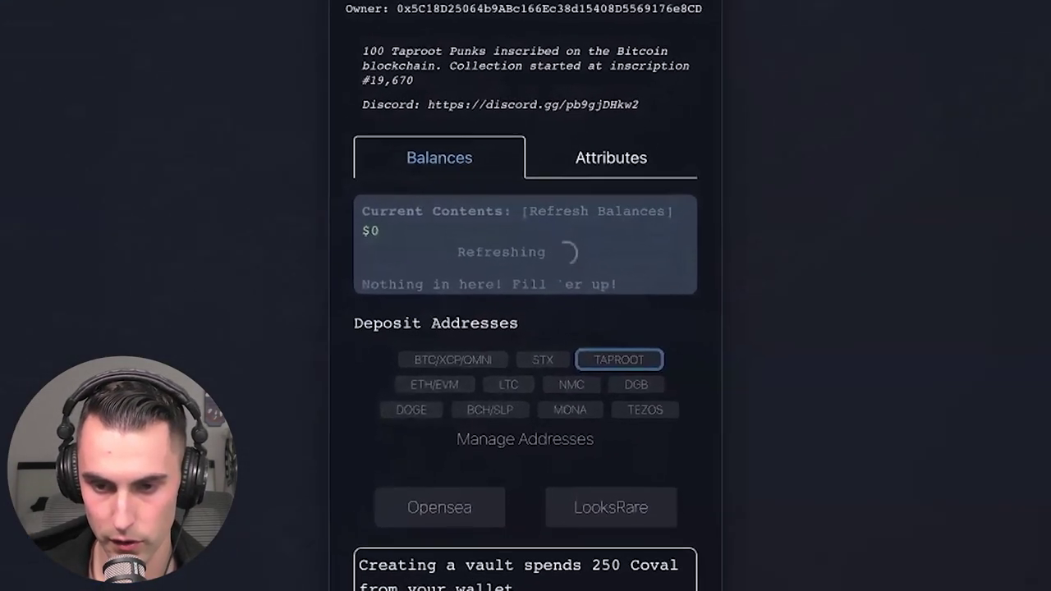
click(586, 349)
click(591, 347)
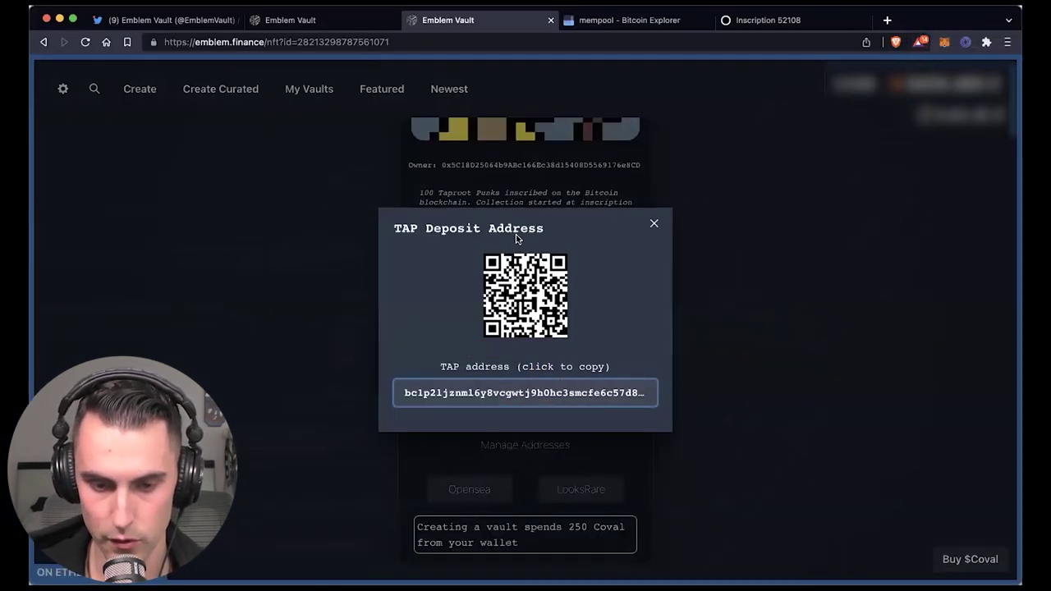
key(super+Tab)
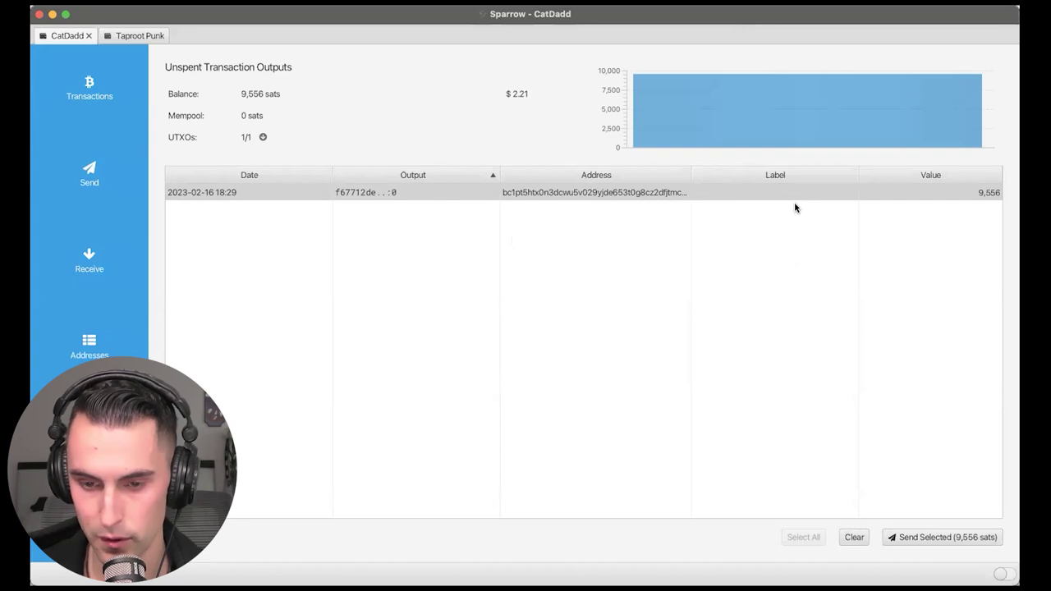
Start a send from the 9,556 sats UTXO and paste the vault's Taproot address as the recipient
click(451, 192)
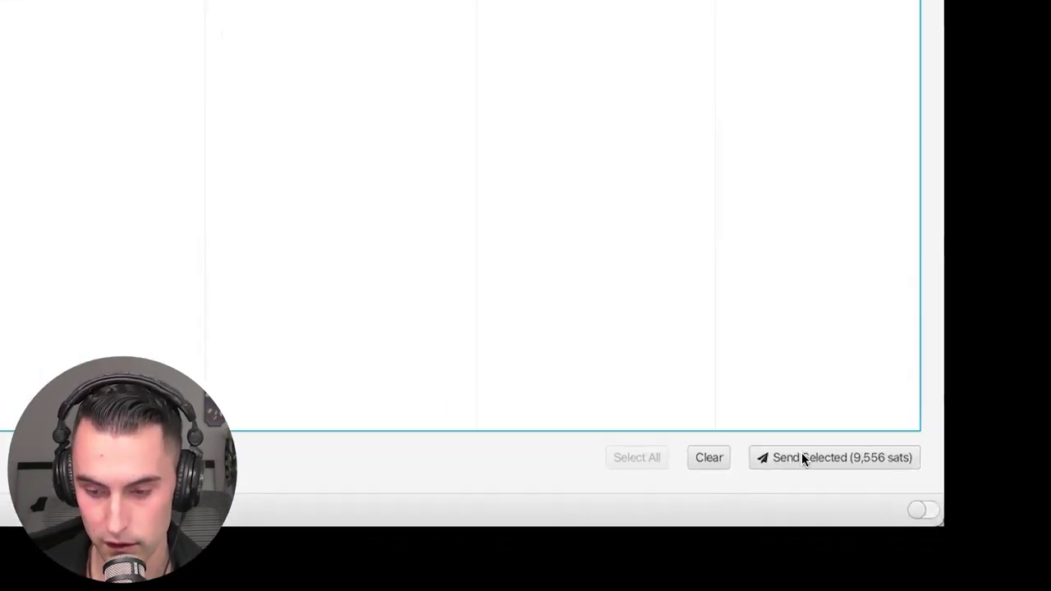
click(937, 537)
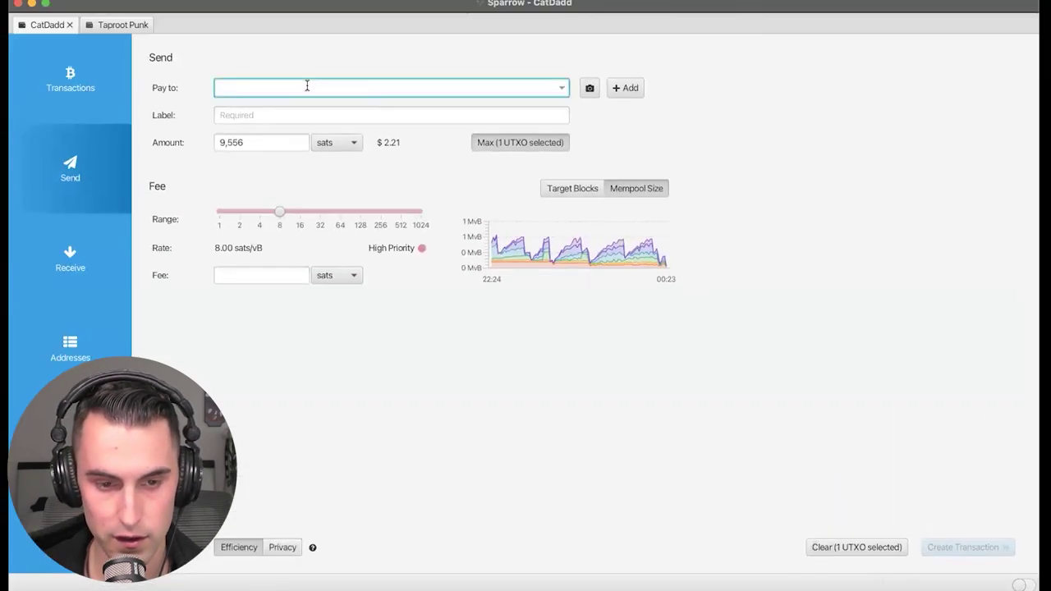
right_click(304, 85)
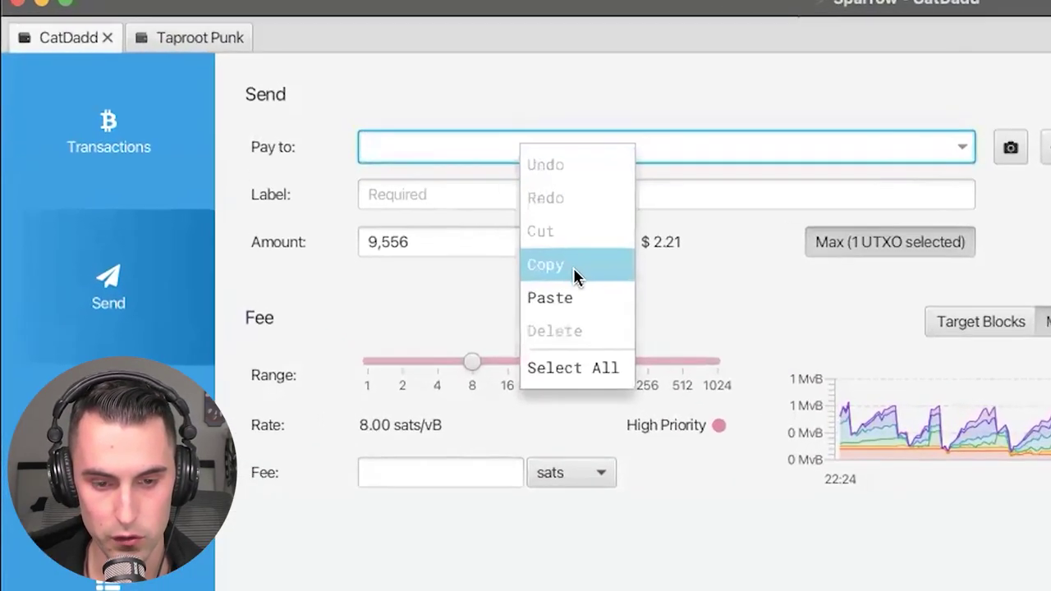
click(410, 220)
Label the payment "Sending Taproot Punk From Sparrow to Emblem Vault"
click(321, 144)
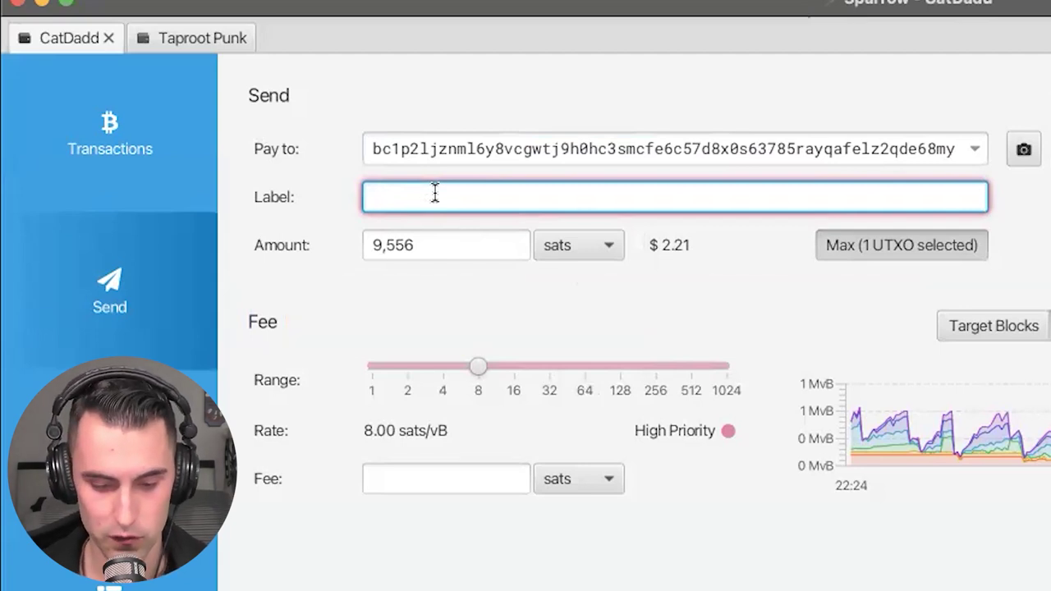
text(Sen)
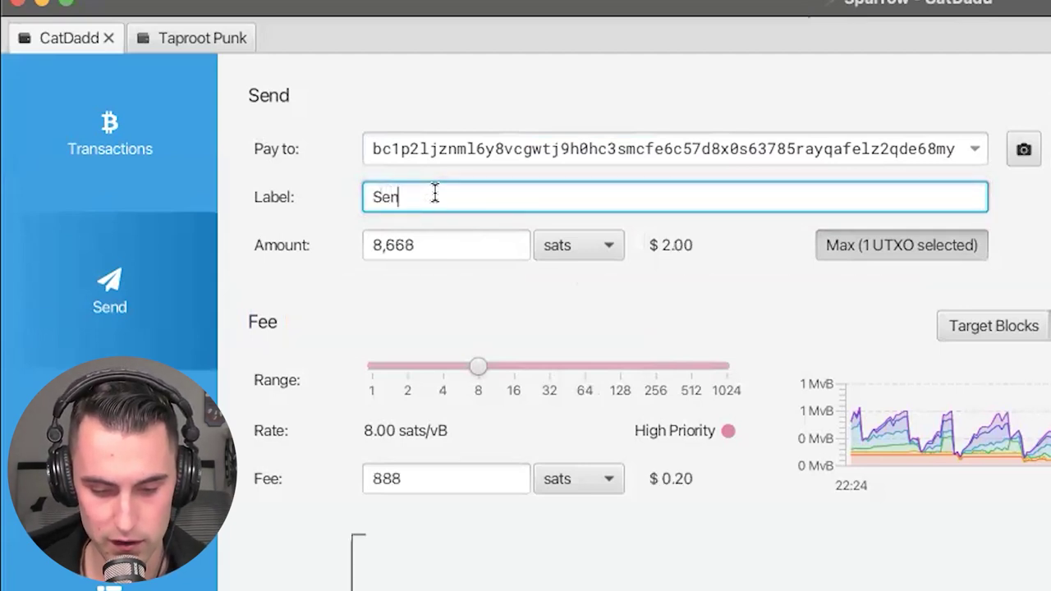
text(ding Taproot Punk From)
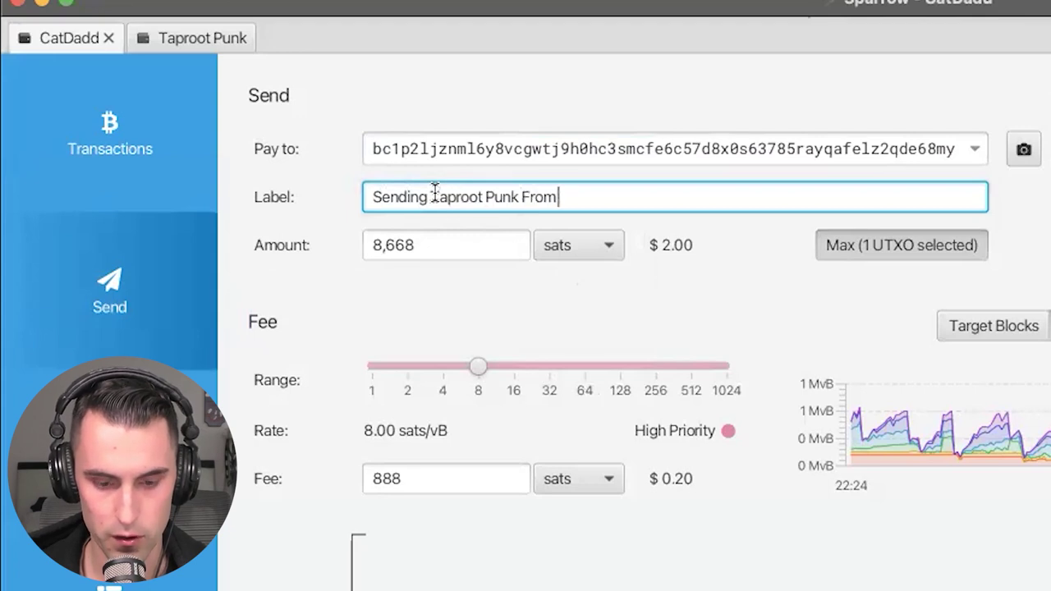
text( Sparrow to Embl)
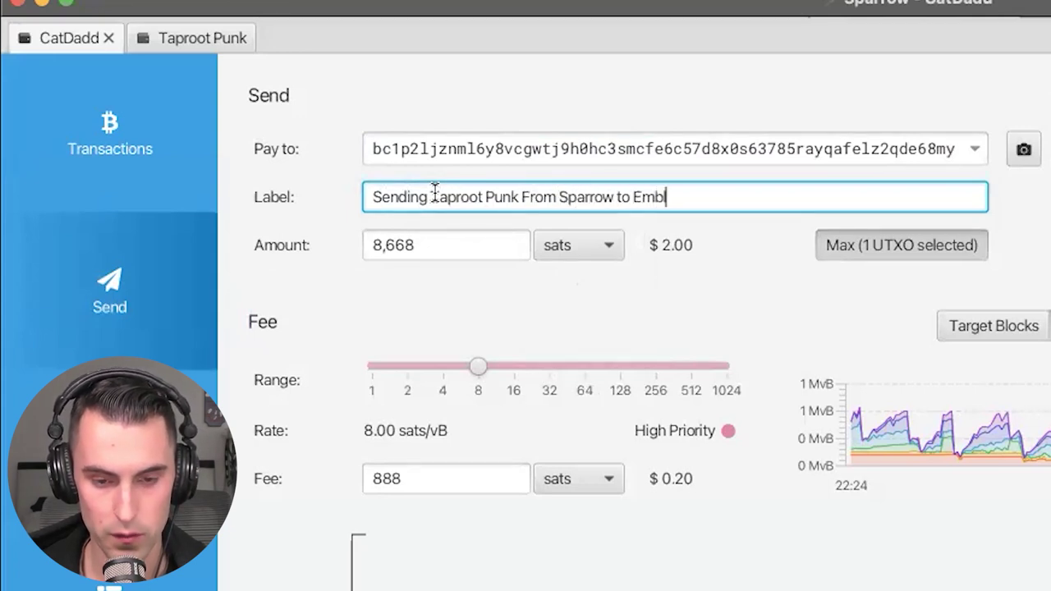
text(em Vault)
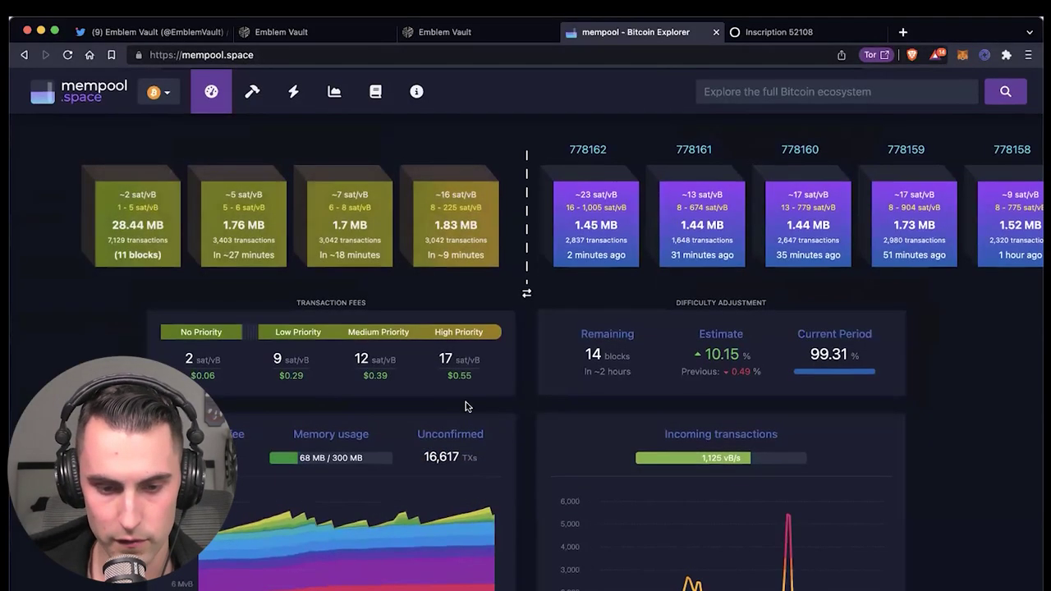
Refresh mempool.space to check the current fee rates, and set the Sparrow transaction's fee rate to about 13 sats/vB
click(67, 55)
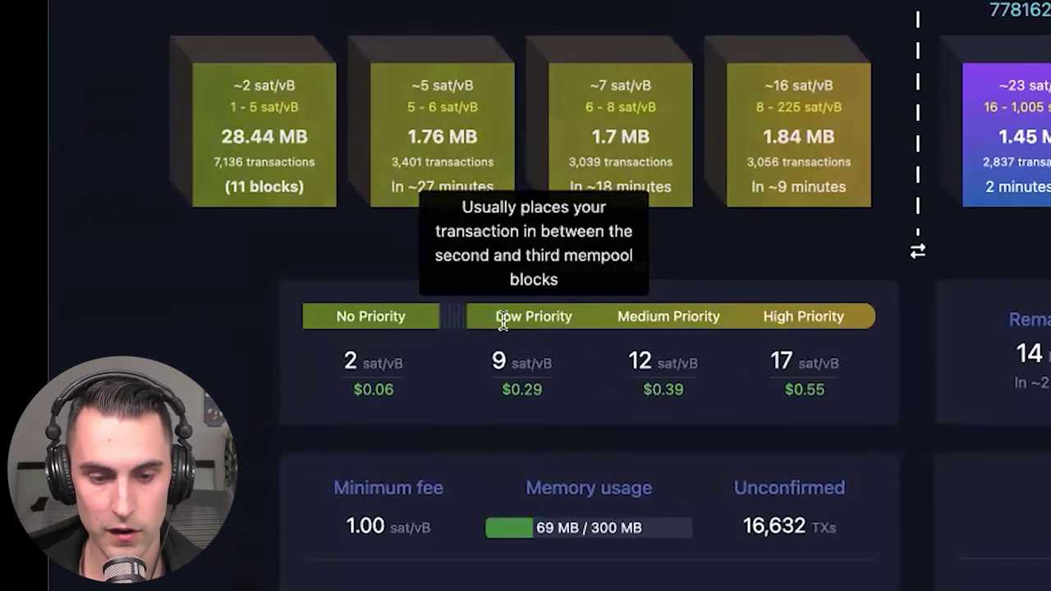
mouse_move(448, 328)
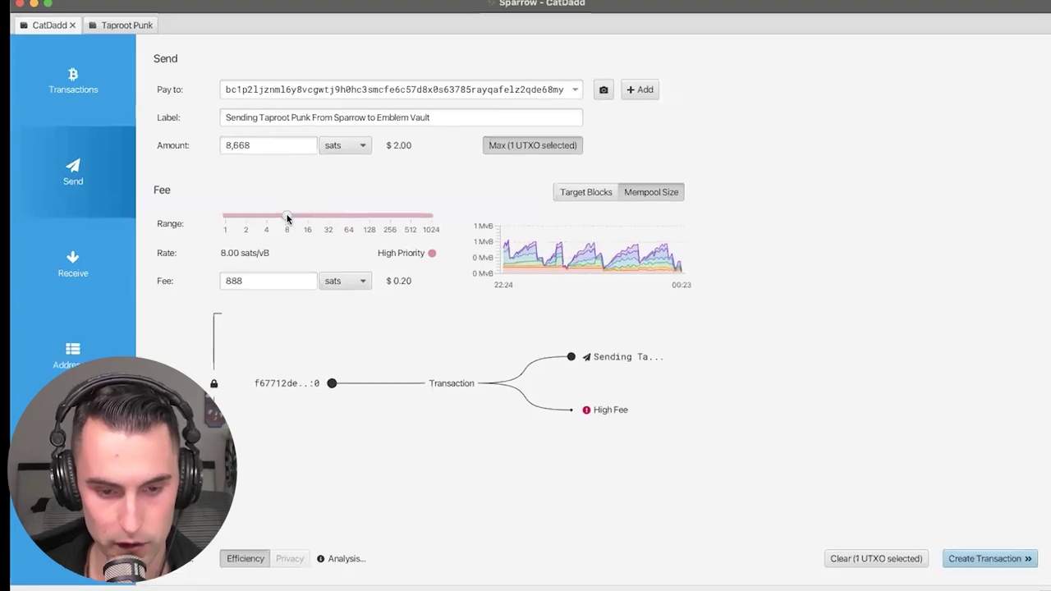
drag(287, 218, 299, 218)
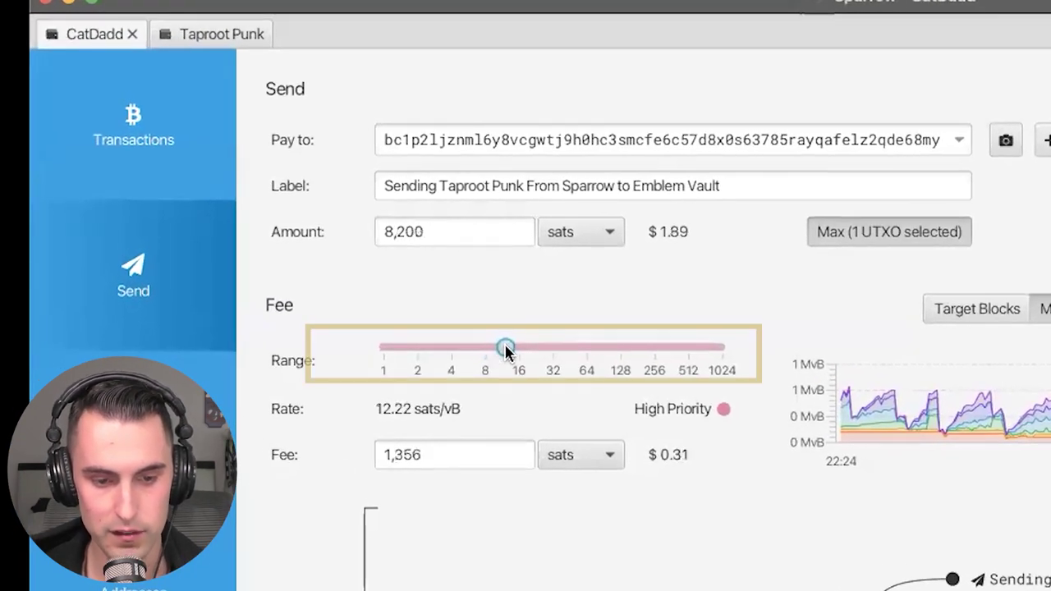
mouse_move(504, 350)
mouse_down()
mouse_move(408, 350)
mouse_move(524, 350)
mouse_move(511, 351)
mouse_up()
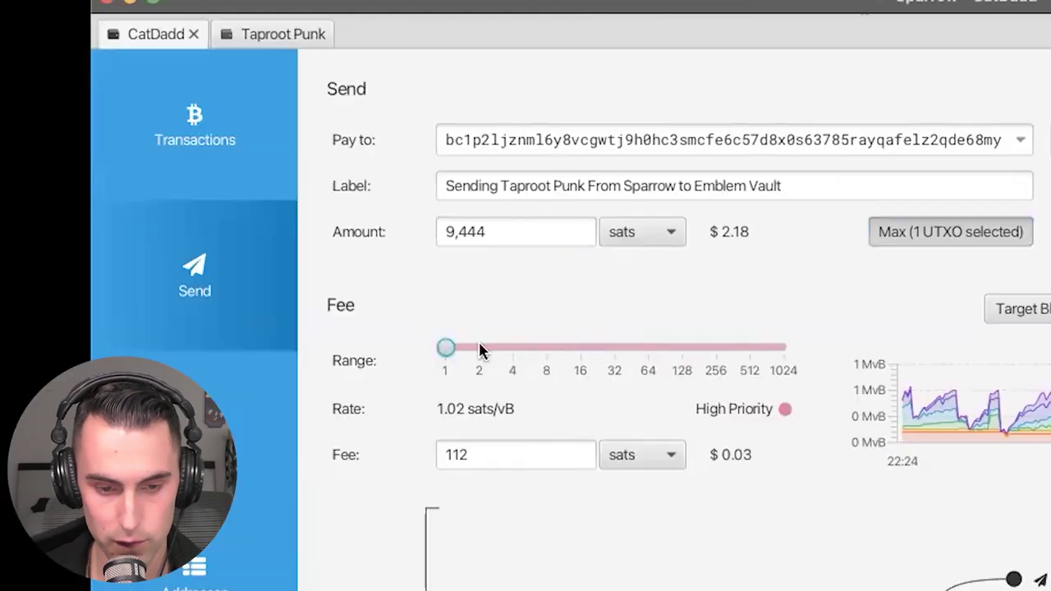
drag(481, 352, 567, 347)
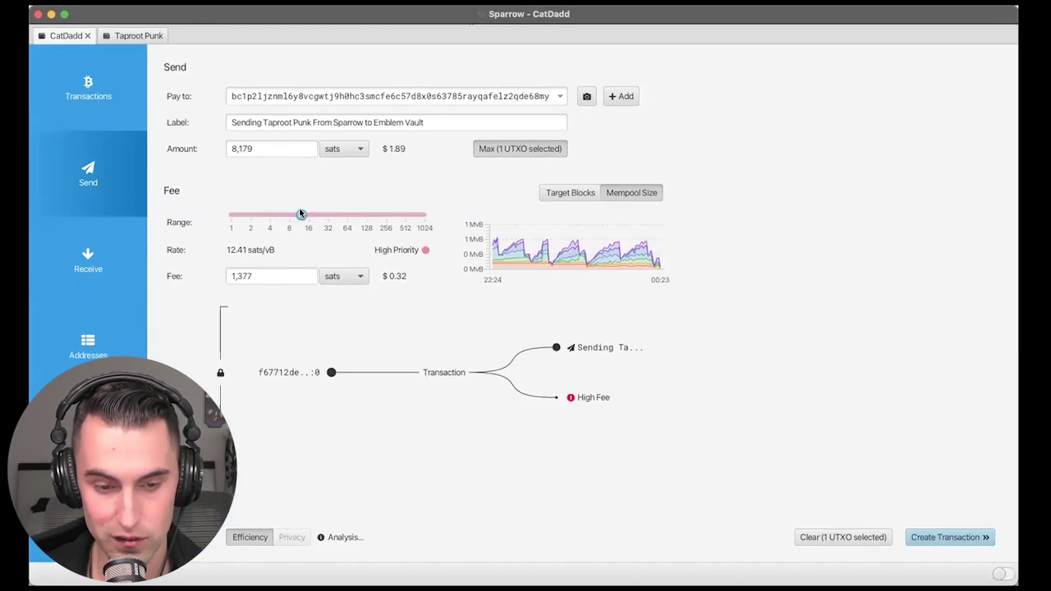
drag(301, 212, 302, 213)
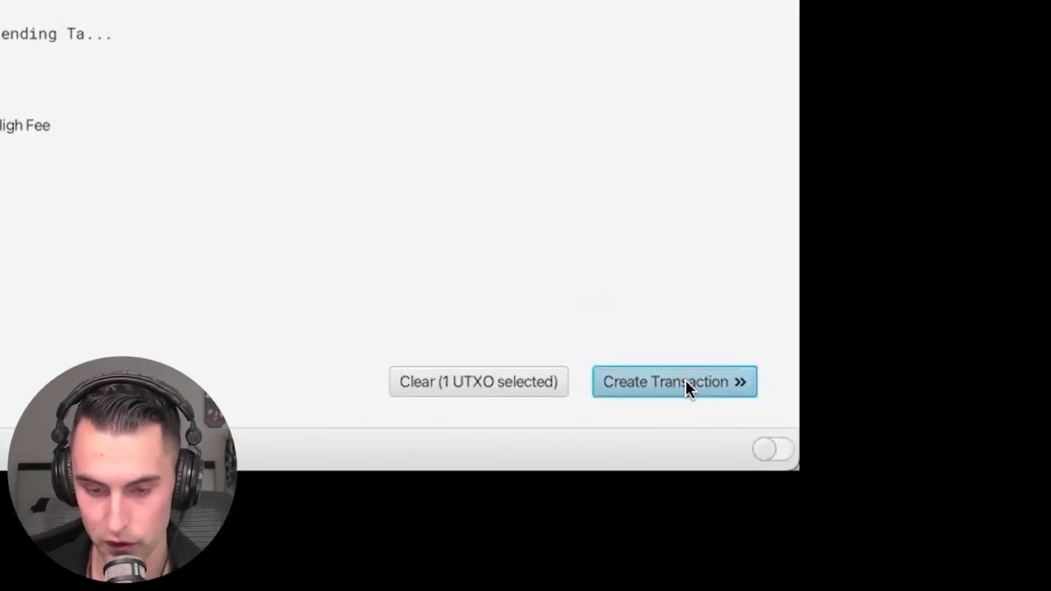
Create the transaction, finalize and sign it with the default sighash, and broadcast it
click(686, 382)
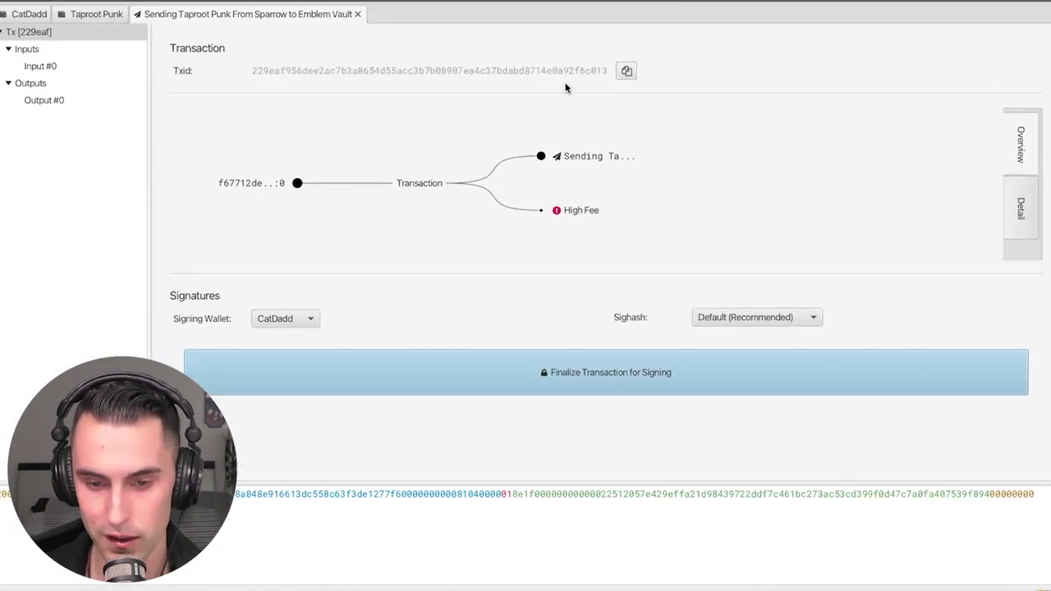
click(620, 372)
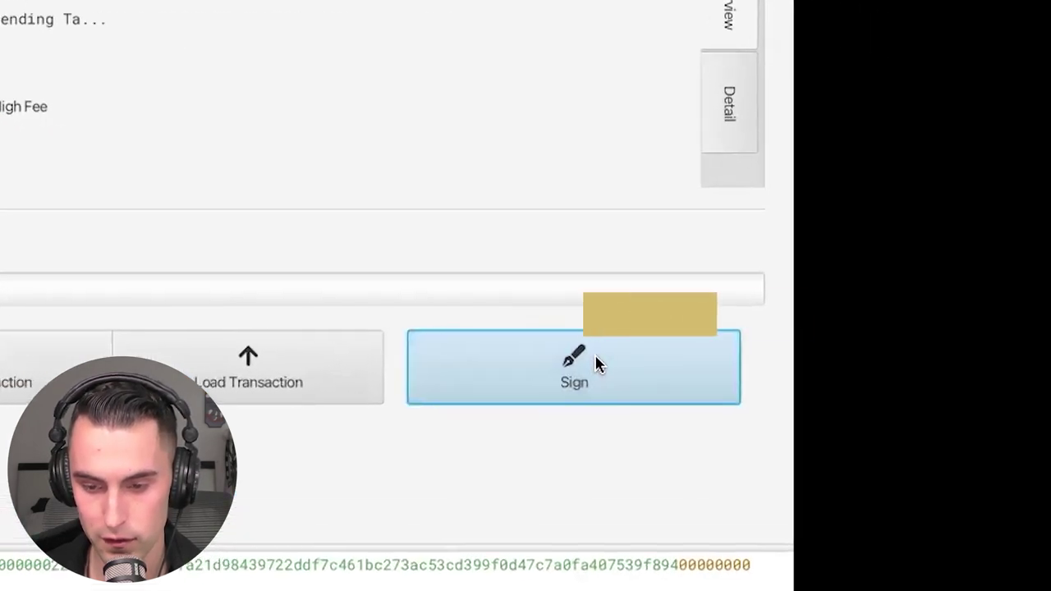
click(937, 371)
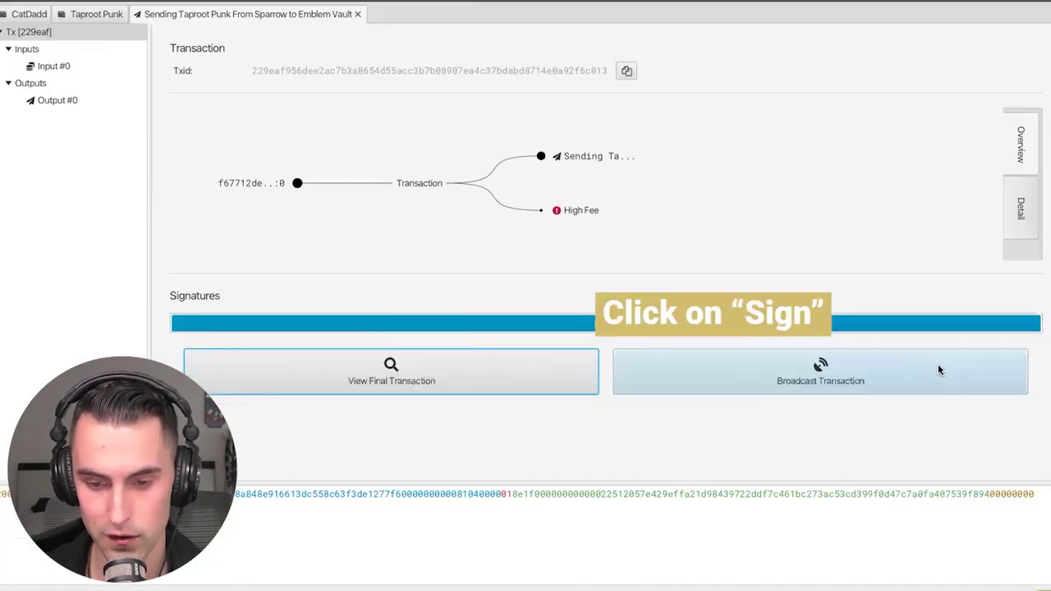
click(845, 377)
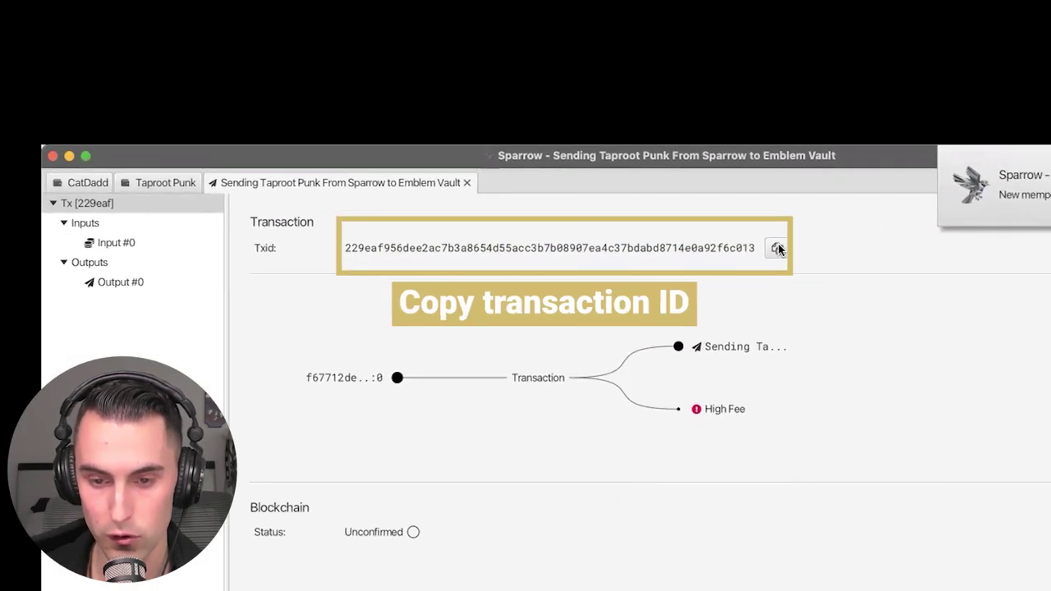
Copy the broadcast transaction's ID and look it up on mempool.space in the browser
click(777, 248)
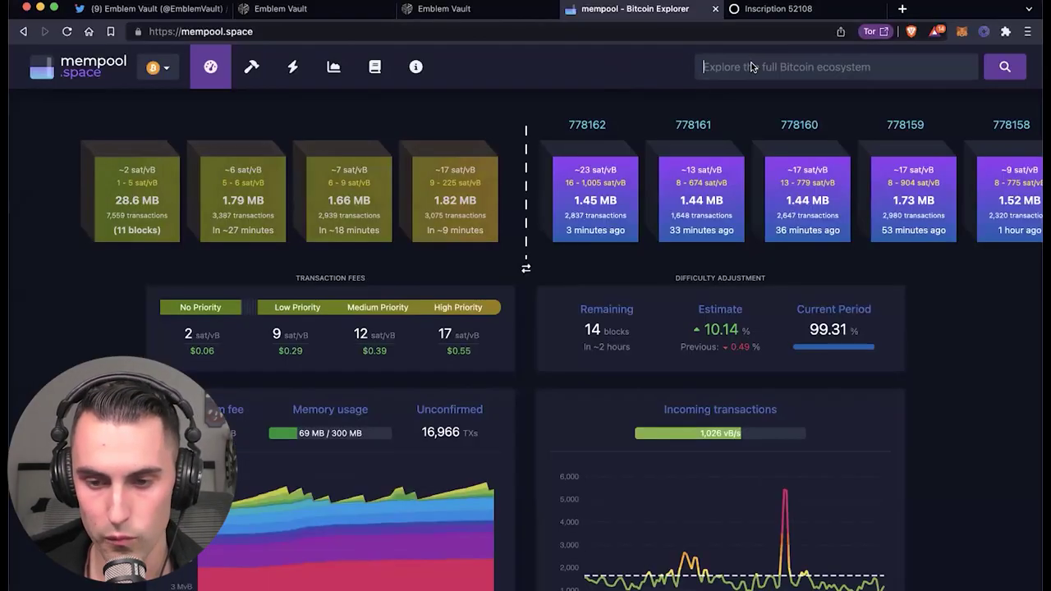
click(771, 72)
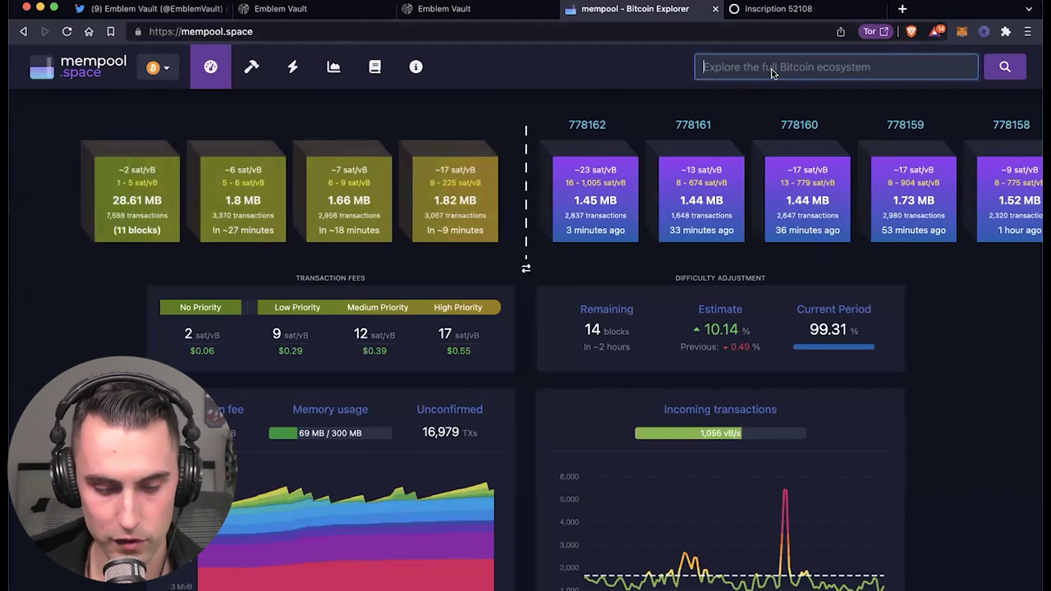
key(super+v)
key(Return)
Review the transaction's first-seen time, estimated confirmation time and fee rate
scroll(349, 327, down, 1)
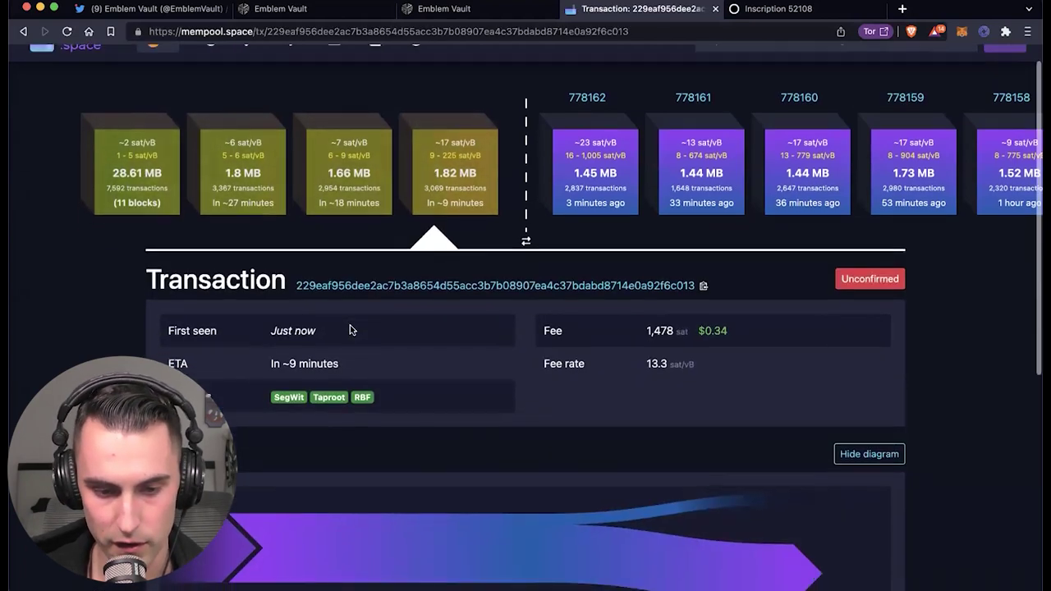
scroll(349, 329, down, 1)
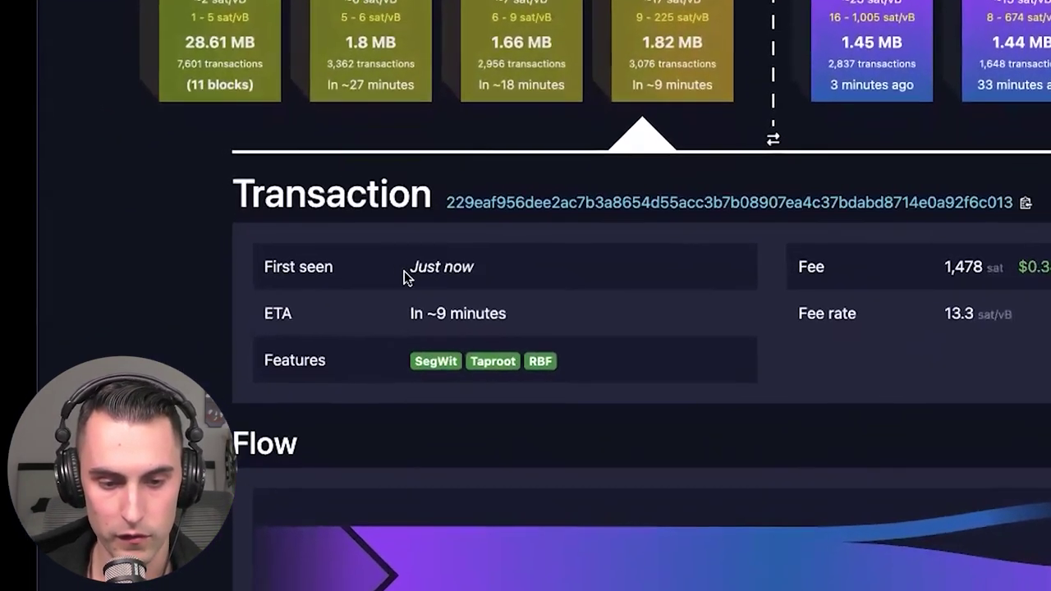
drag(269, 266, 371, 267)
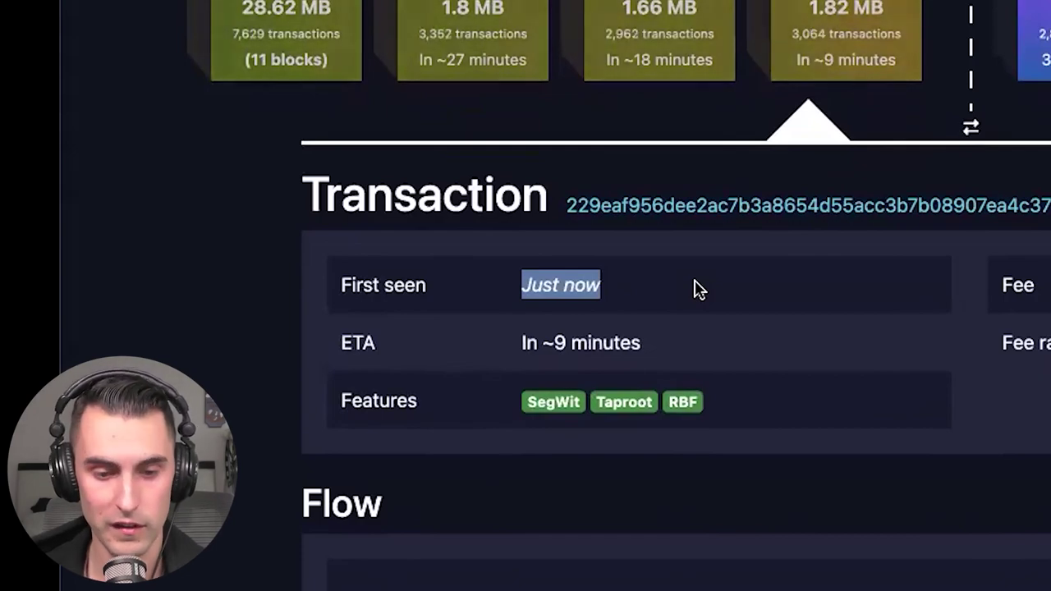
drag(522, 342, 720, 342)
click(698, 344)
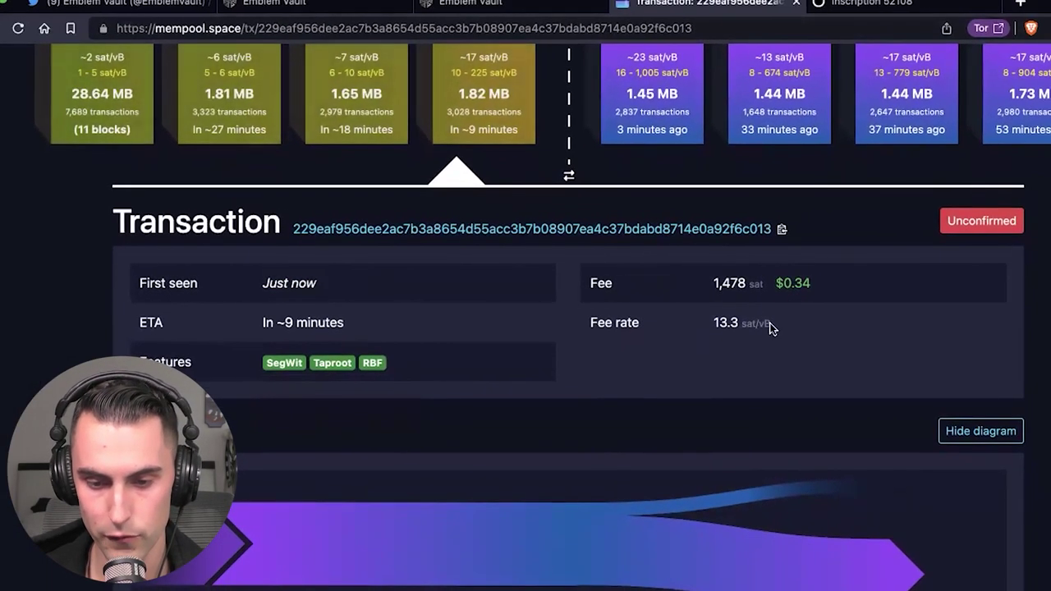
Examine the pending transaction's fee rate, confirmation status and position among the upcoming blocks on mempool.space
drag(711, 326, 901, 328)
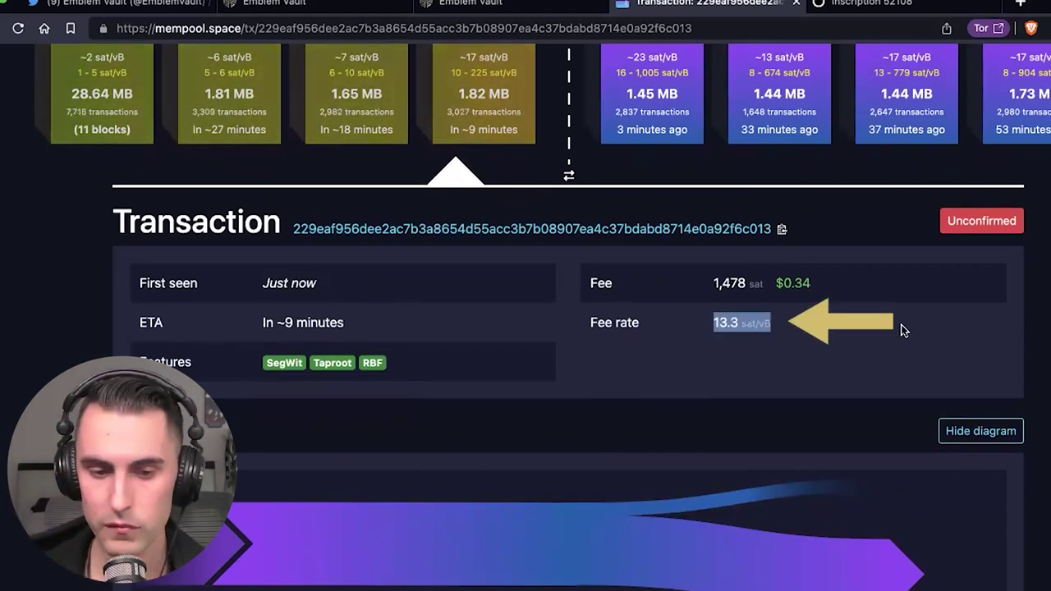
click(915, 228)
triple_click(915, 227)
click(915, 227)
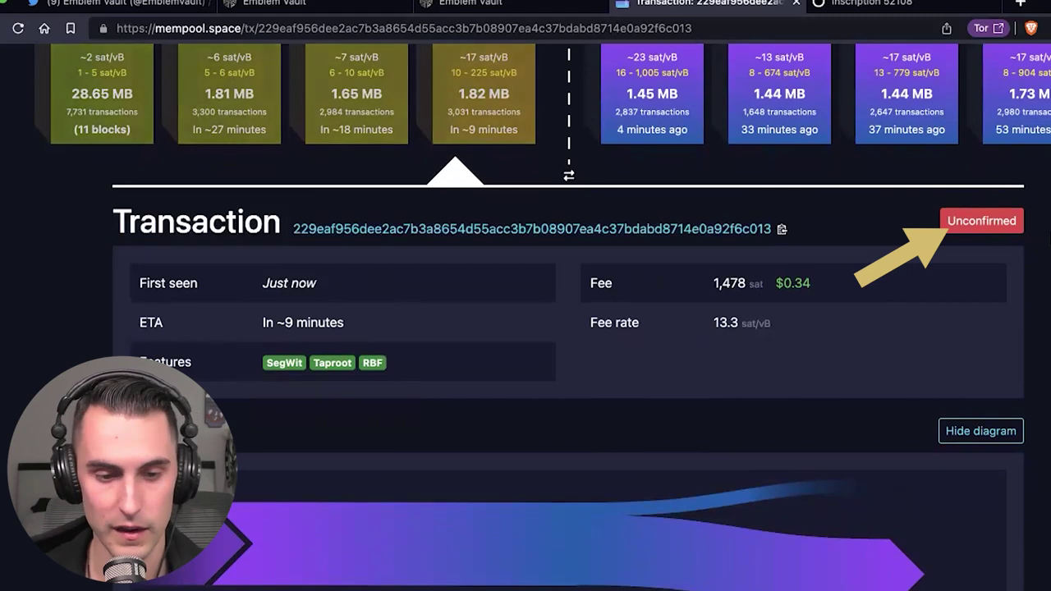
scroll(828, 274, down, 2)
scroll(829, 274, up, 2)
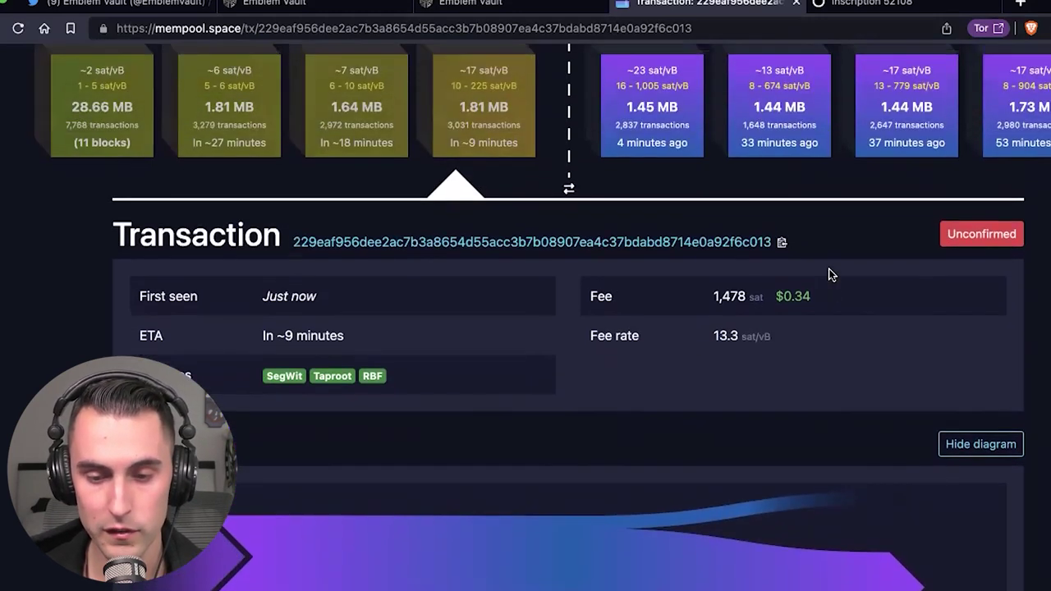
scroll(828, 274, up, 2)
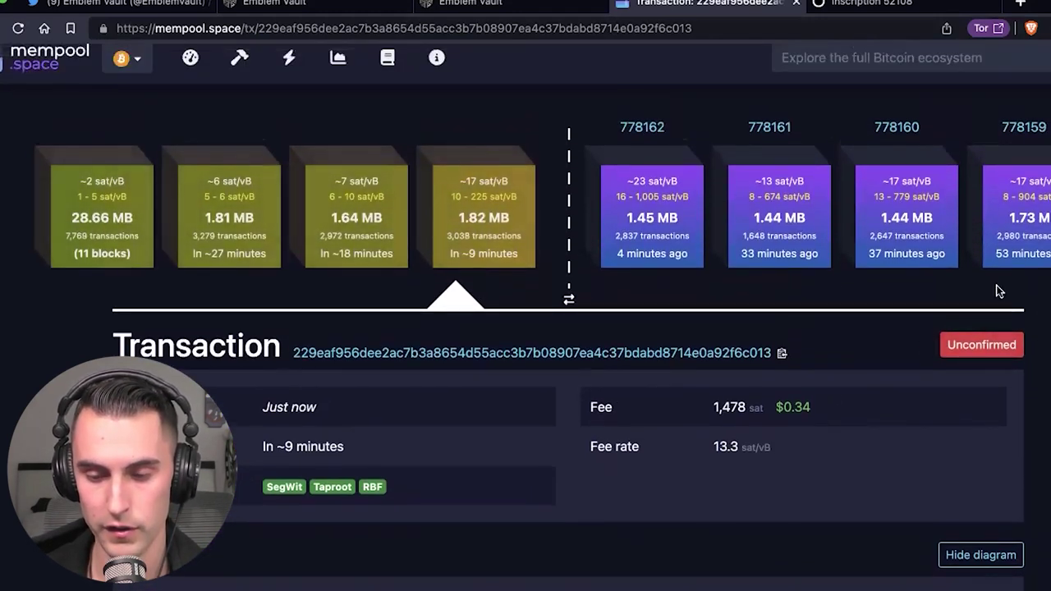
scroll(950, 300, up, 1)
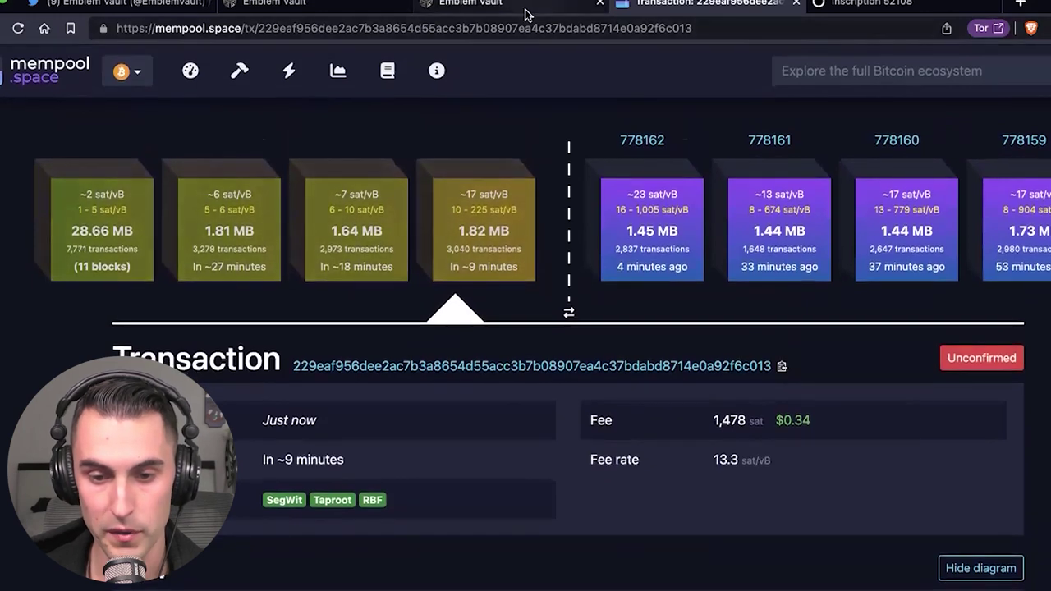
Close the vault's TAP deposit address on Emblem Vault, and check the transaction's confirmation status and timestamp on mempool.space
click(524, 10)
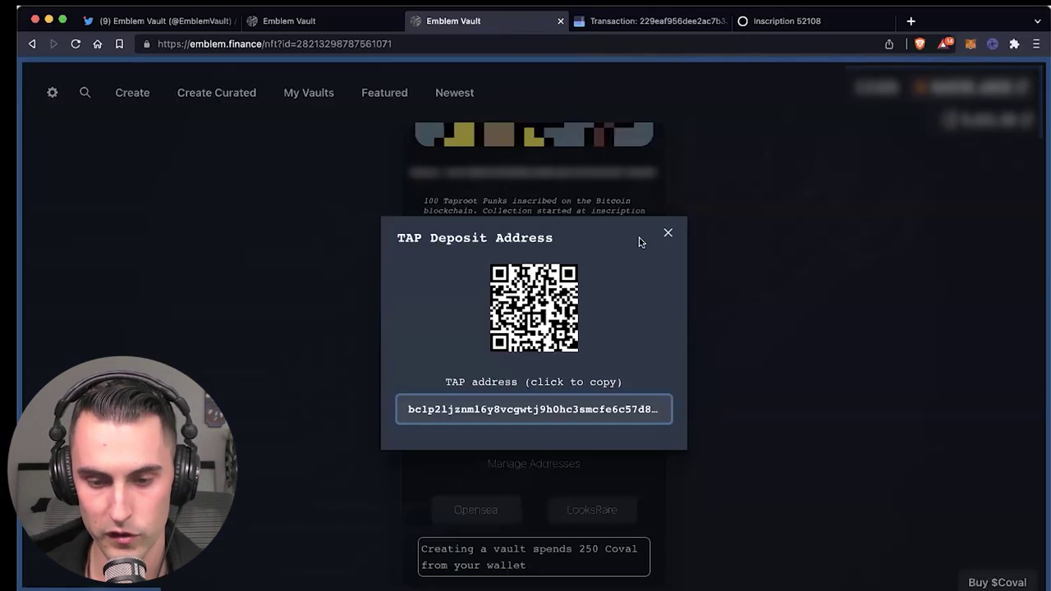
click(666, 230)
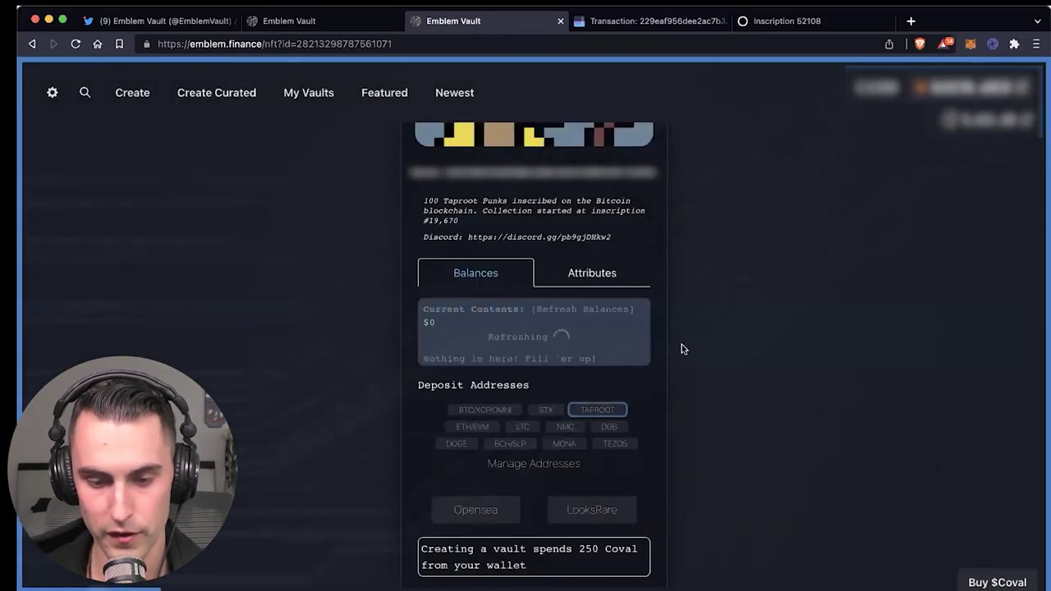
key(ctrl+Tab)
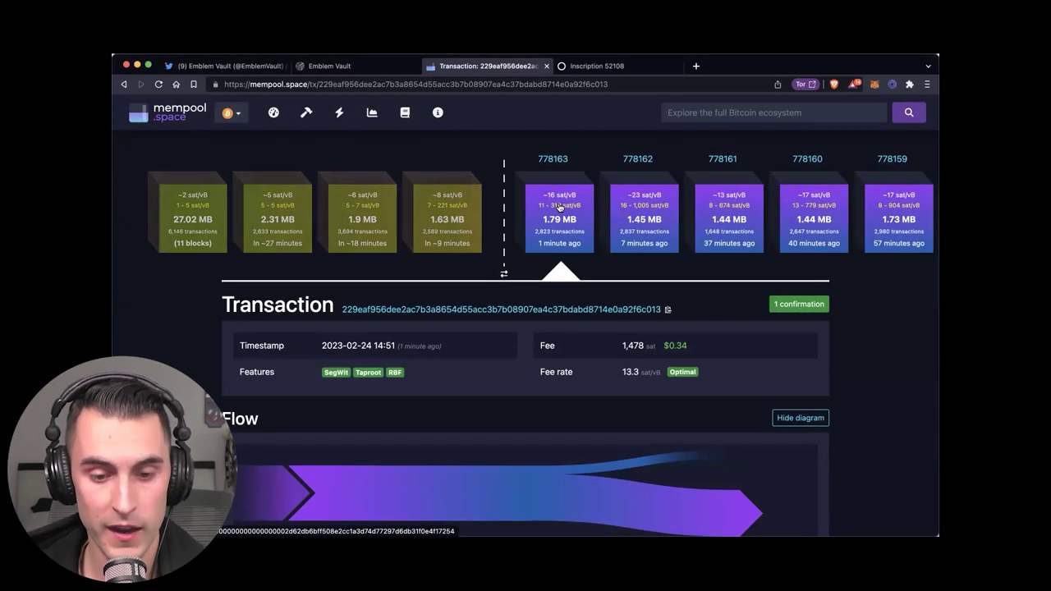
triple_click(418, 343)
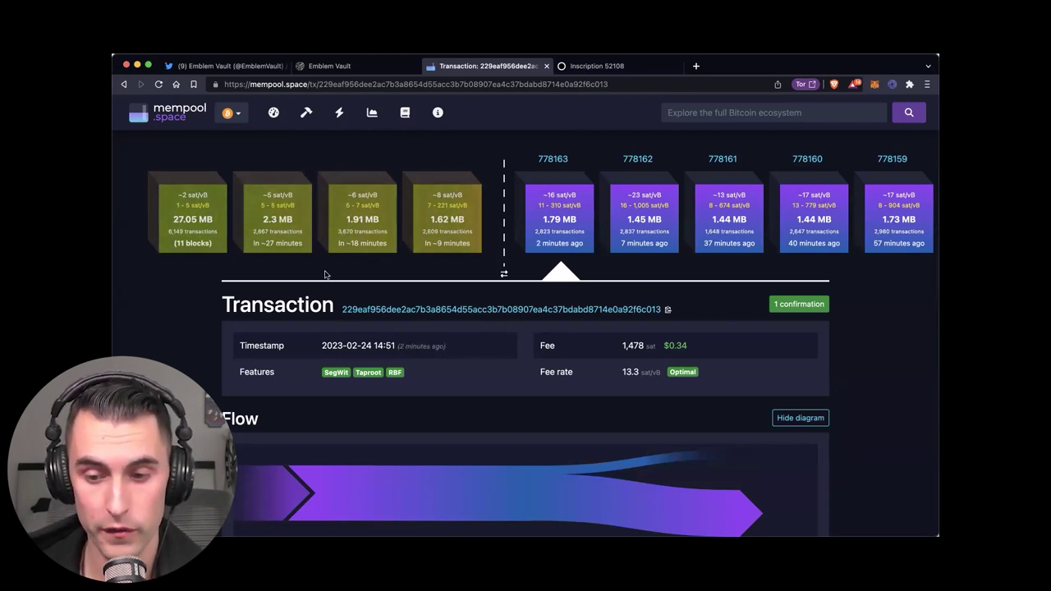
triple_click(358, 345)
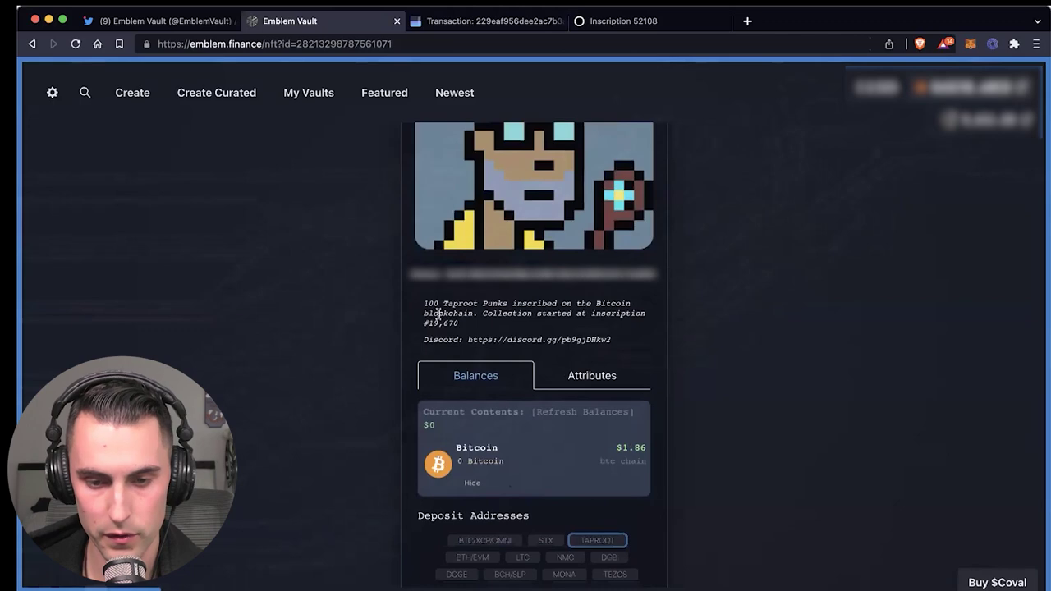
Compare the vault's Taproot deposit address with the owner address on the Inscription 52108 page, and close the deposit address
scroll(435, 328, down, 5)
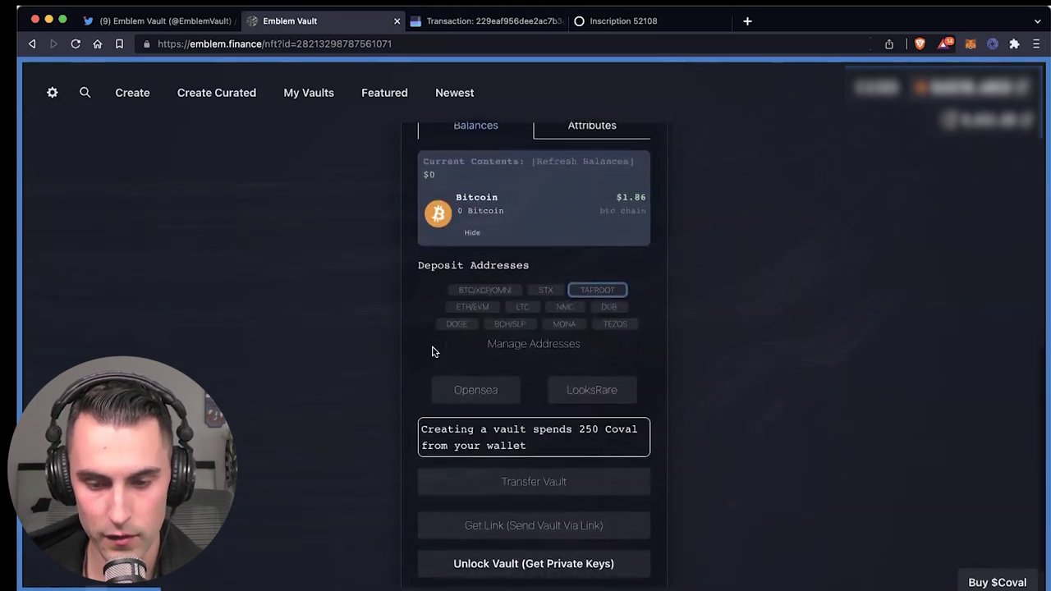
click(603, 287)
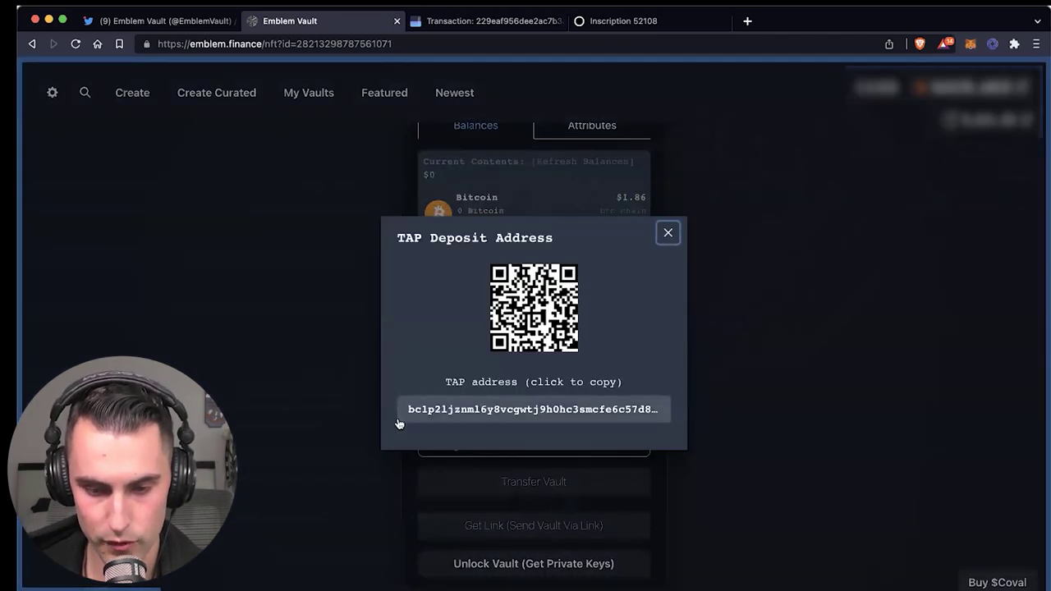
click(427, 423)
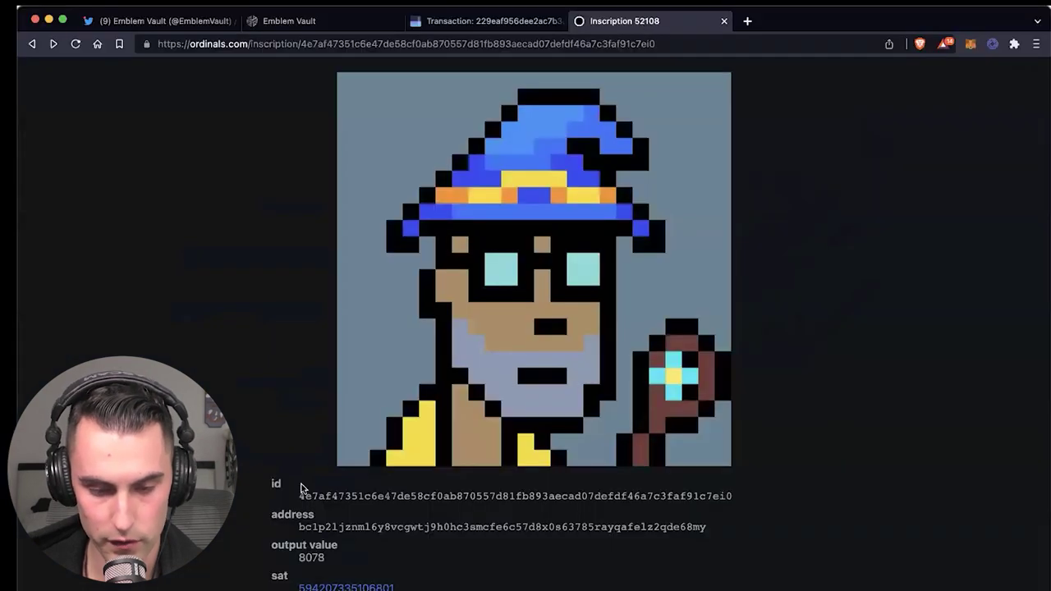
scroll(294, 443, up, 1)
scroll(288, 391, down, 1)
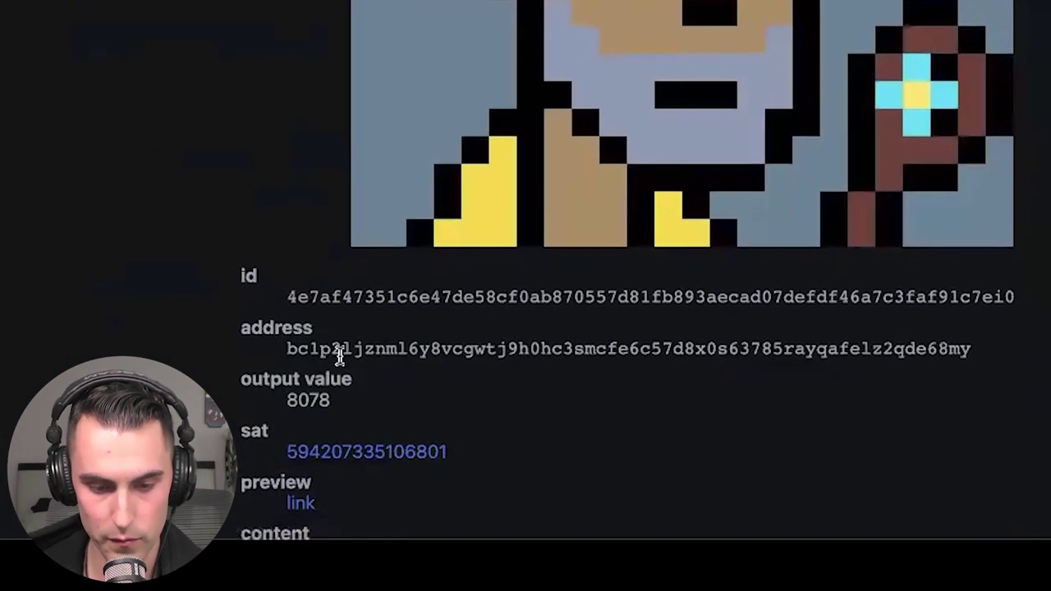
scroll(627, 270, up, 3)
scroll(627, 271, down, 2)
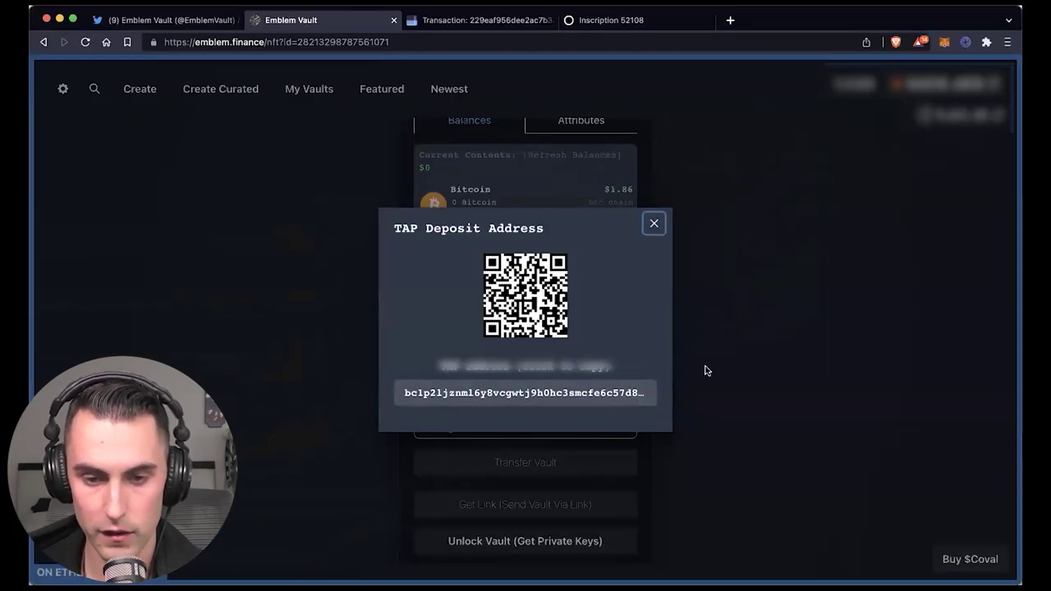
click(747, 318)
Check the vault's title, open the vault on LooksRare, and refresh its listing there
scroll(748, 319, up, 4)
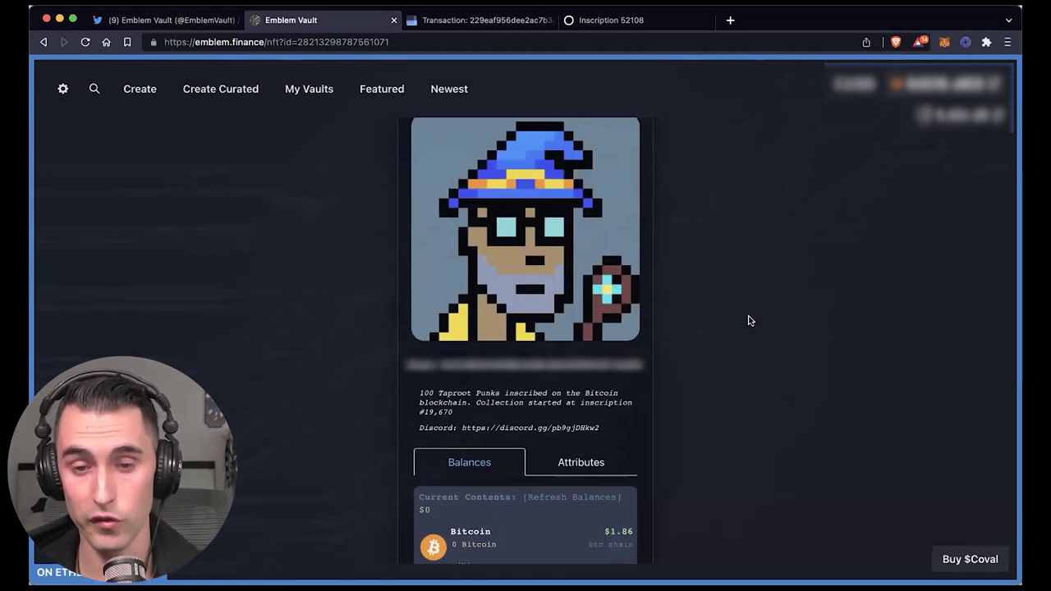
scroll(748, 320, up, 2)
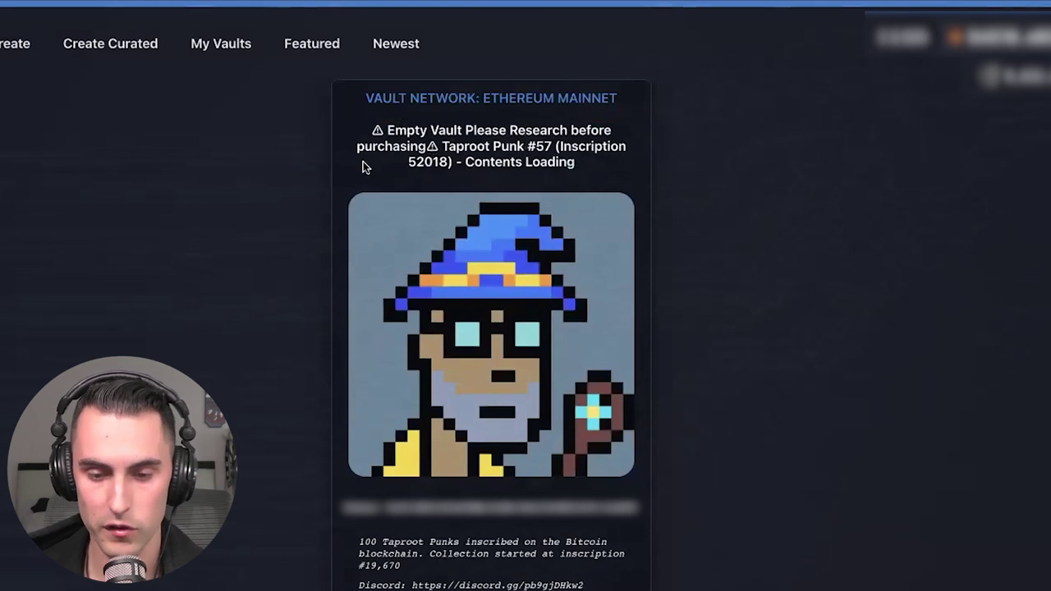
scroll(579, 222, down, 5)
click(578, 483)
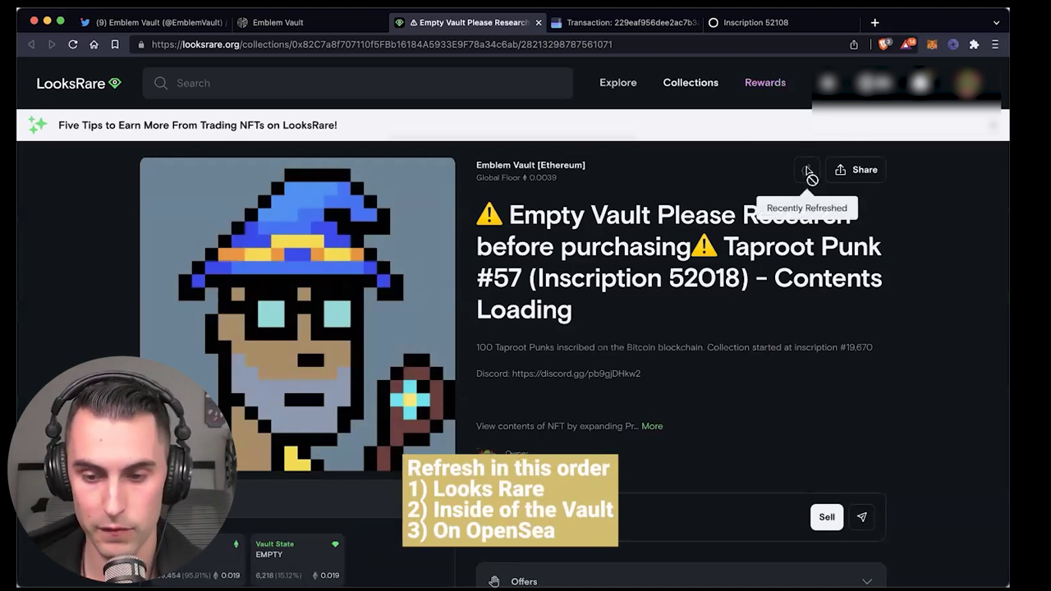
click(72, 45)
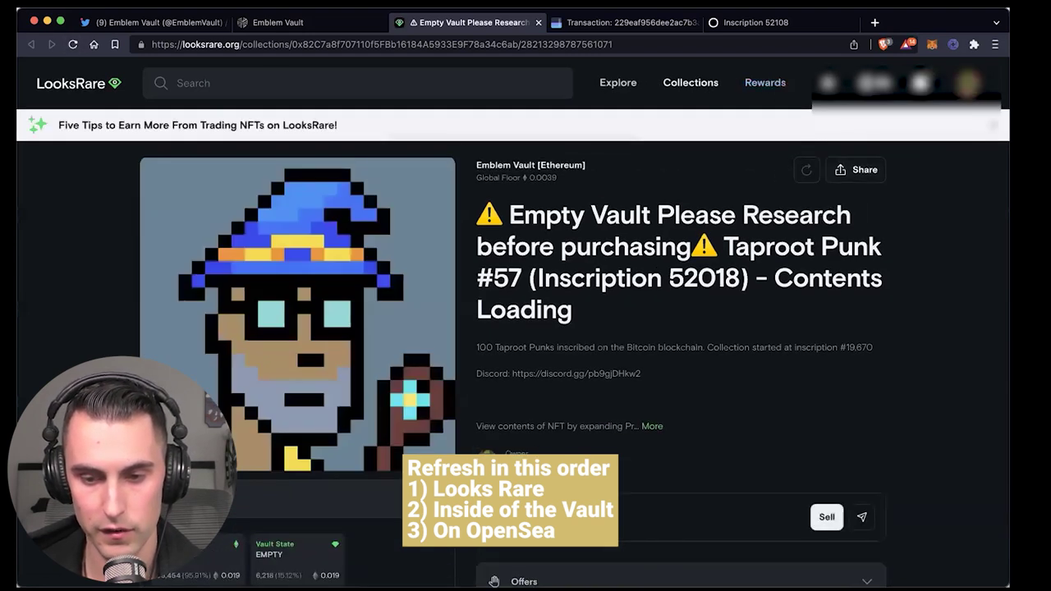
Return to the vault's page on Emblem Vault and refresh its balances
click(318, 25)
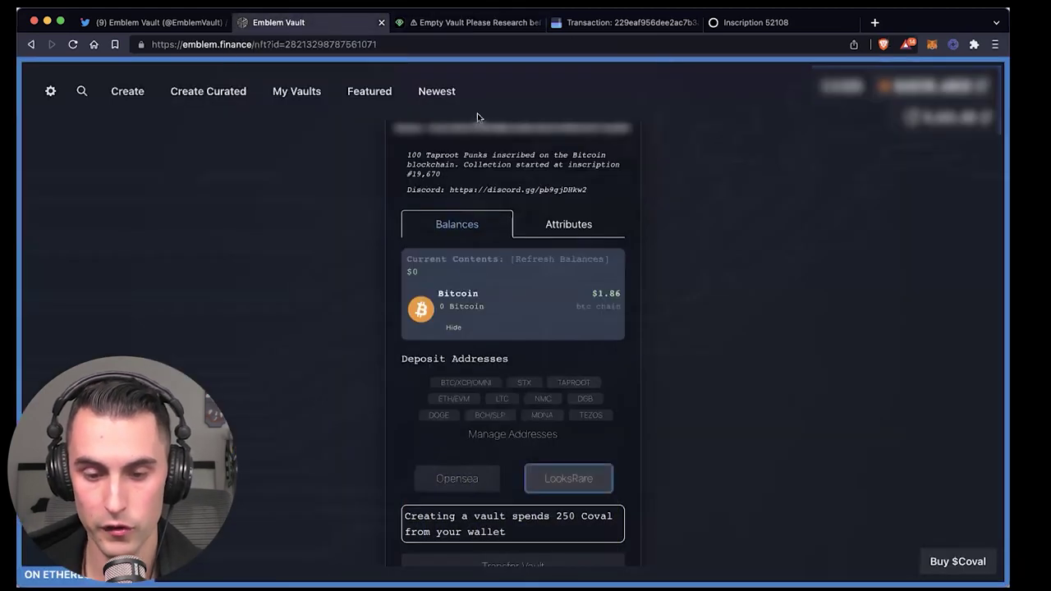
click(572, 259)
scroll(694, 268, down, 1)
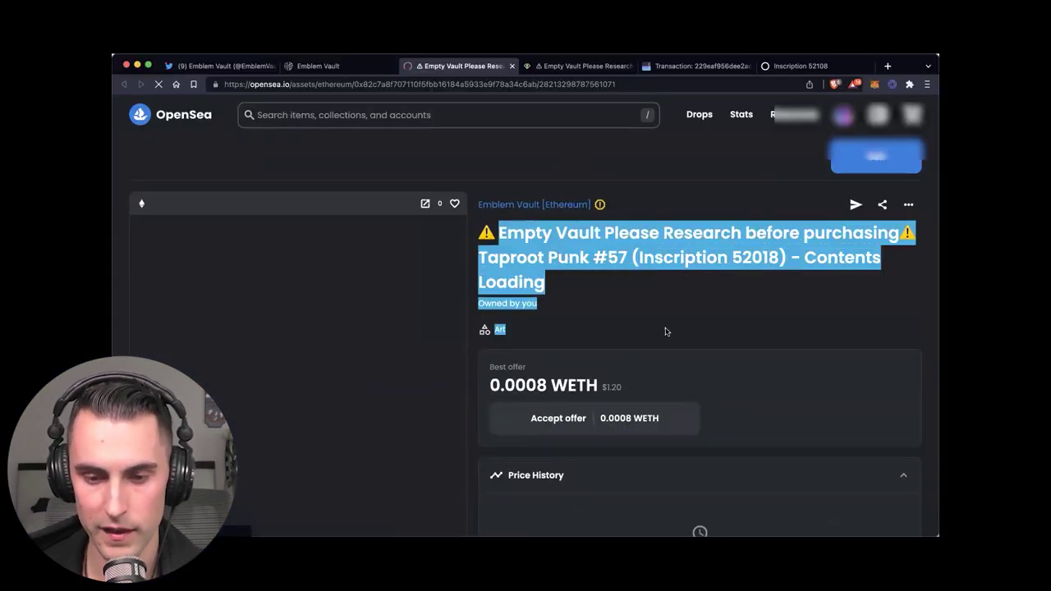
Refresh the vault's metadata on its OpenSea item page
click(666, 332)
click(908, 204)
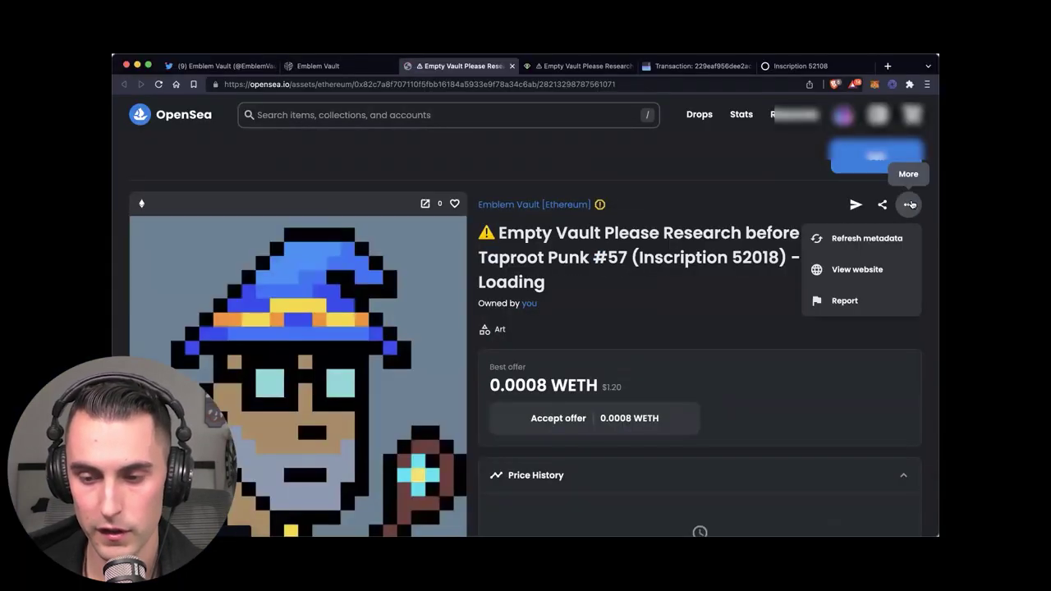
click(877, 241)
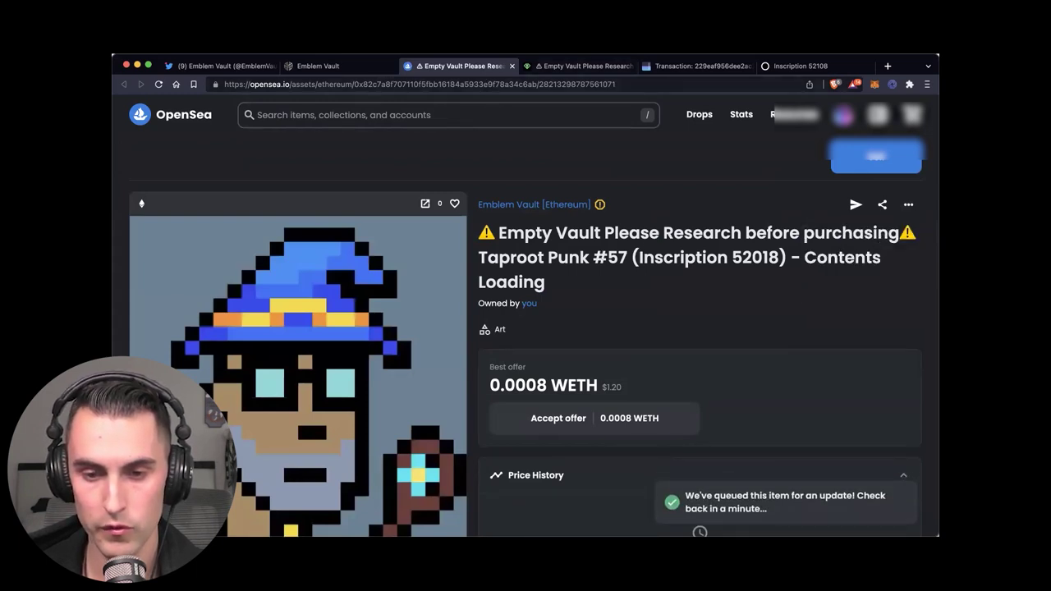
Reload the vault's LooksRare and OpenSea pages, and check its title on LooksRare
click(577, 65)
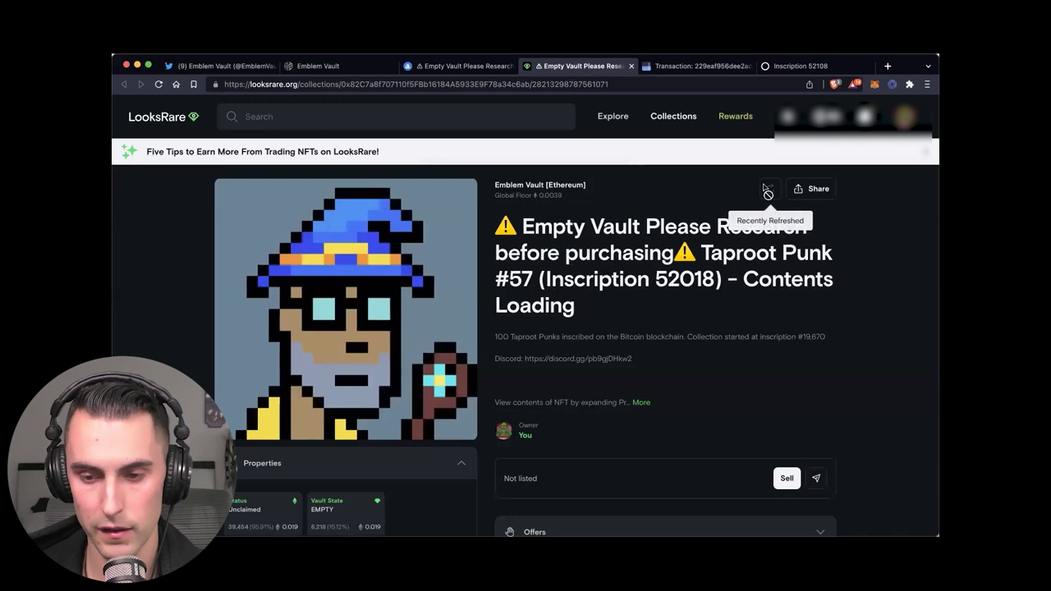
click(160, 85)
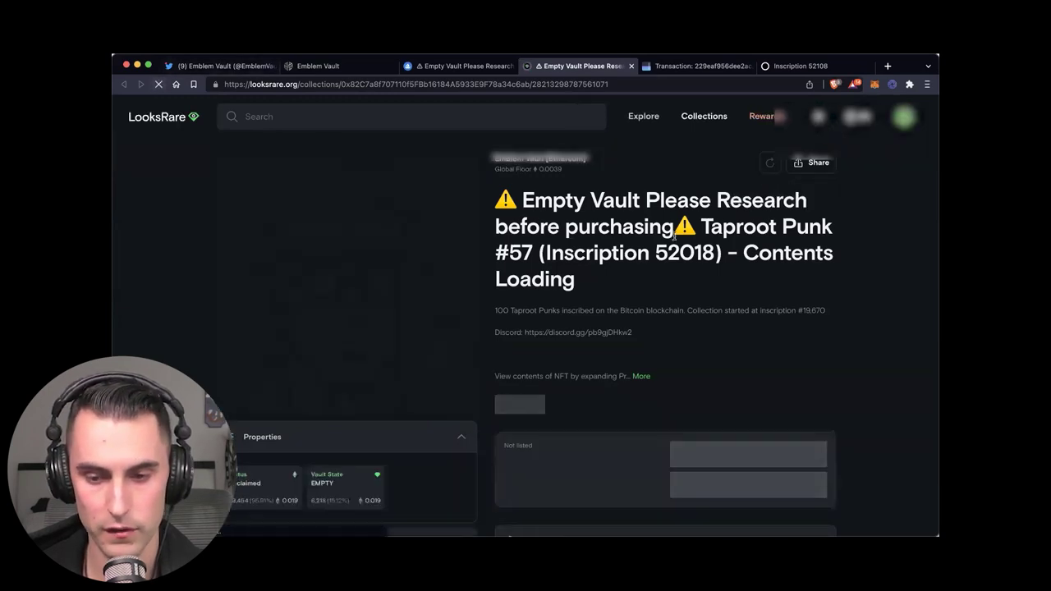
click(428, 68)
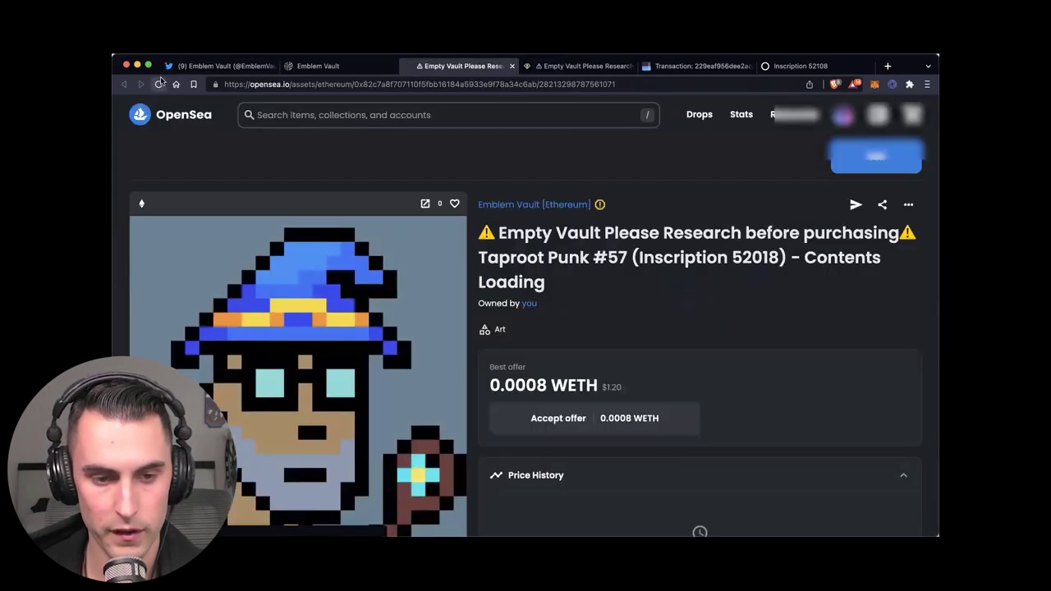
click(160, 85)
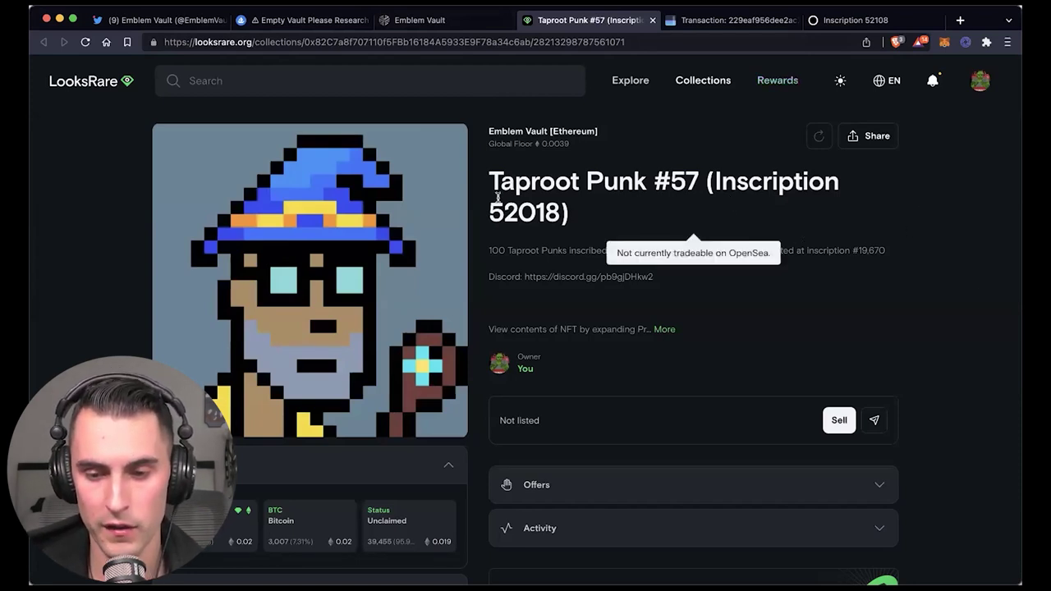
drag(487, 178, 620, 228)
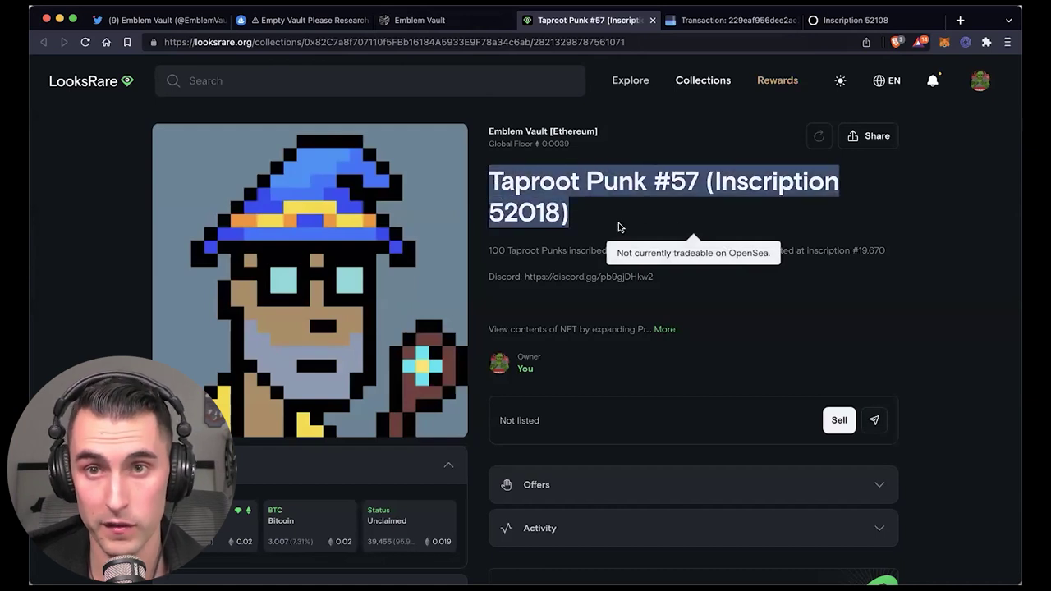
drag(577, 221, 607, 235)
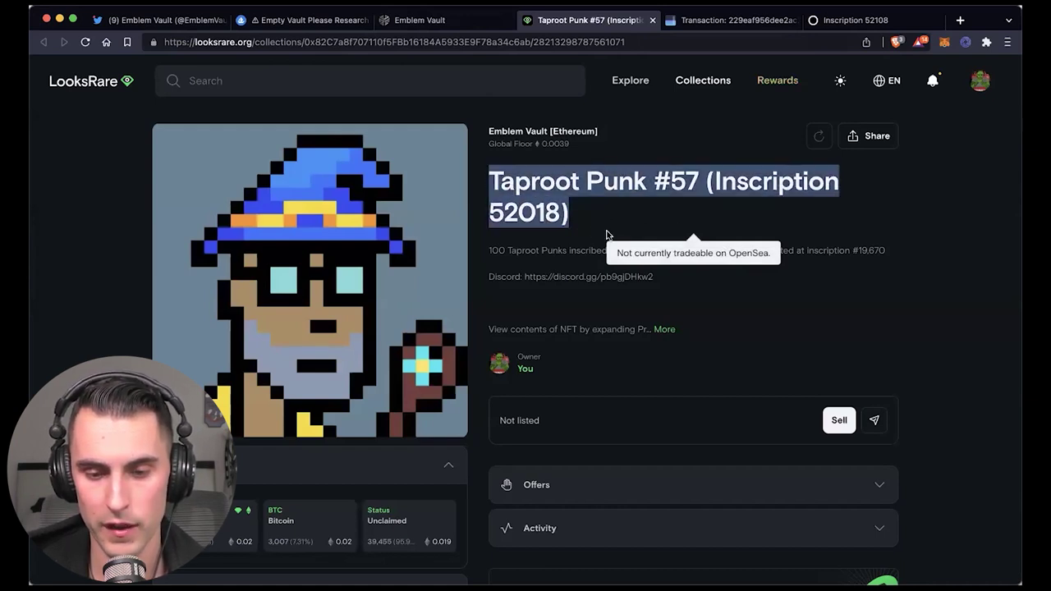
Reload the vault's Emblem Vault page, and request another metadata refresh for it on OpenSea
click(443, 25)
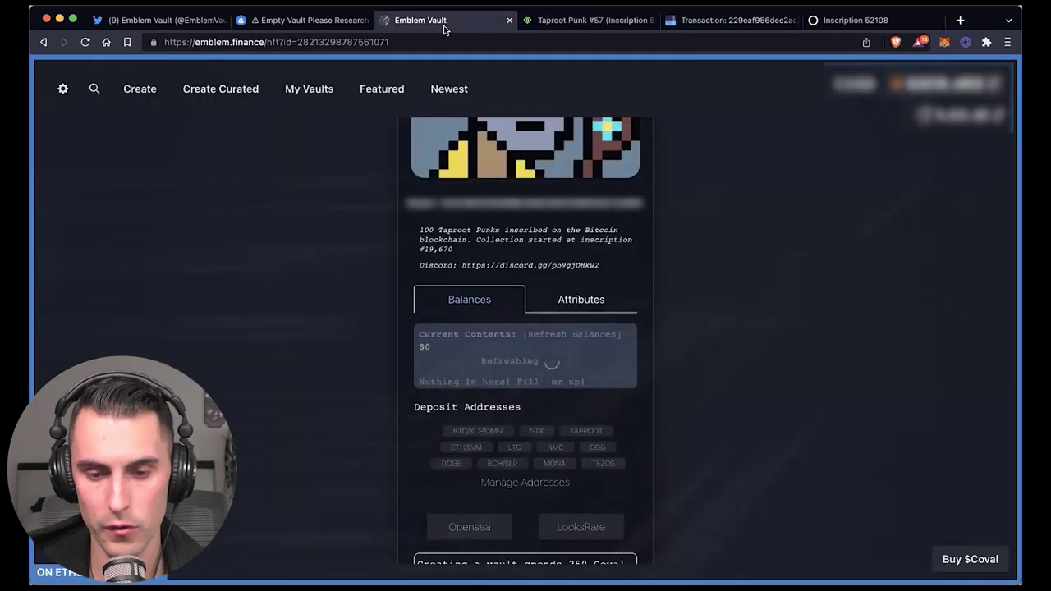
click(85, 42)
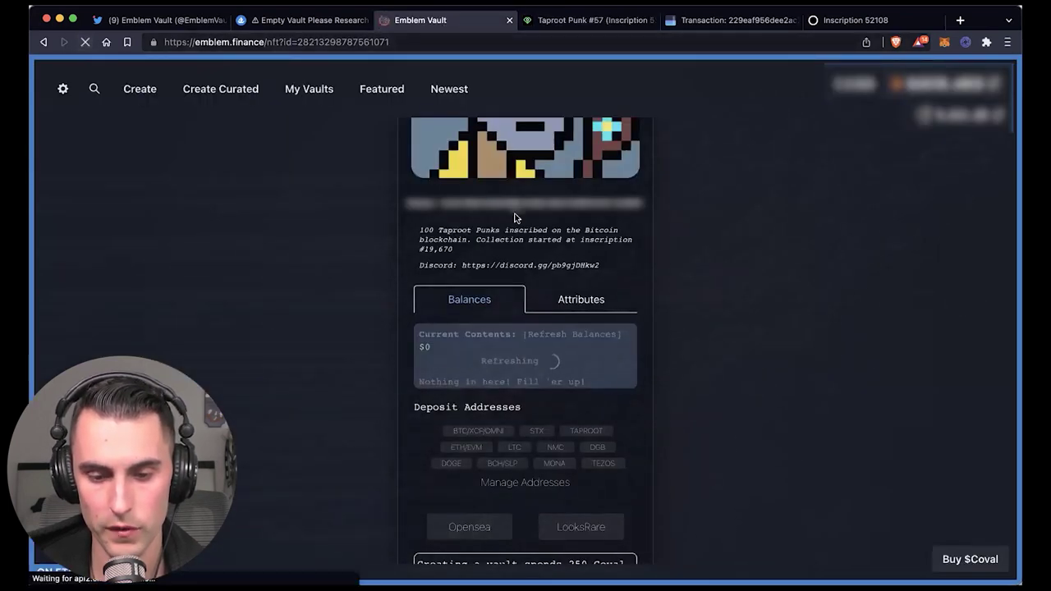
click(309, 20)
click(984, 187)
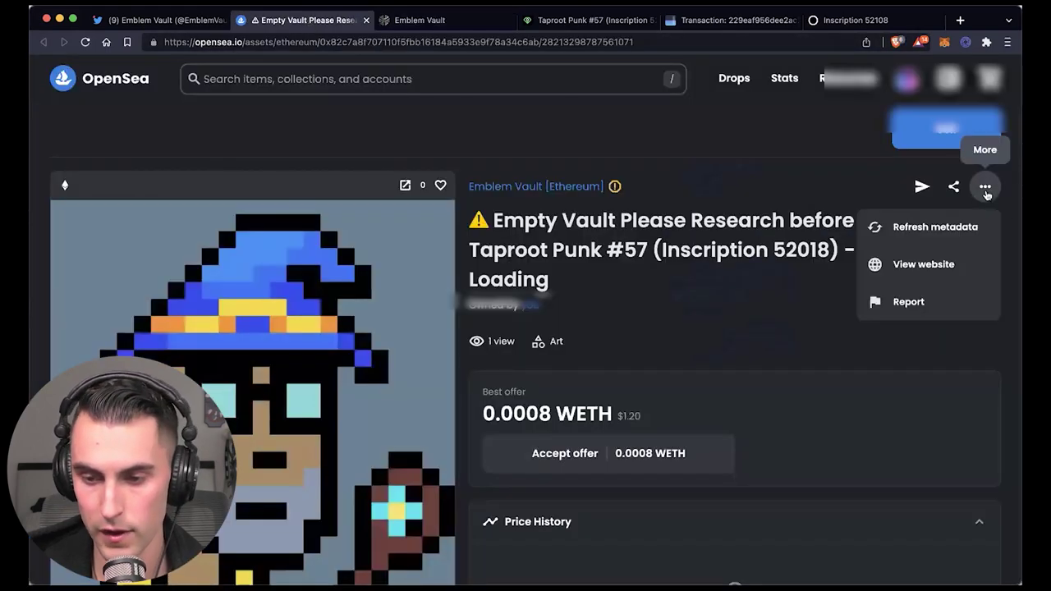
click(952, 225)
Reload the vault's OpenSea page, and review its title, price history and offers
scroll(569, 303, down, 1)
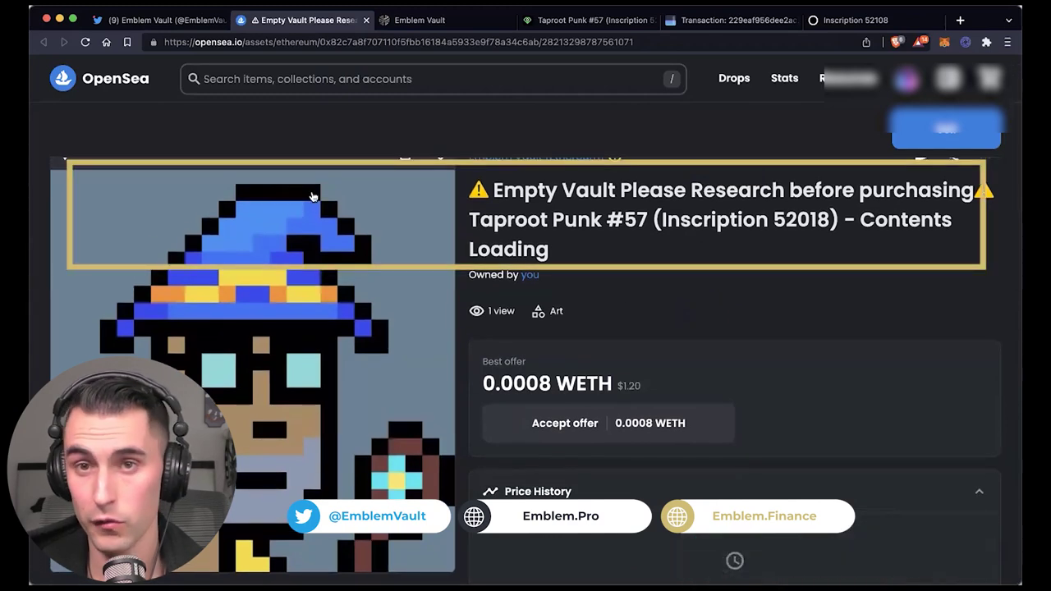
scroll(312, 195, up, 1)
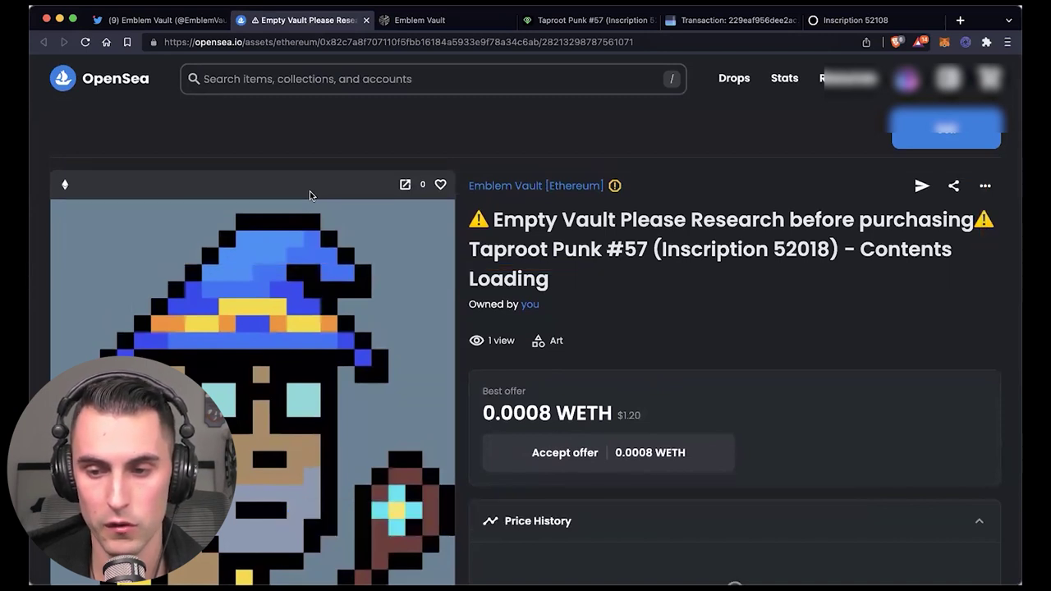
click(86, 41)
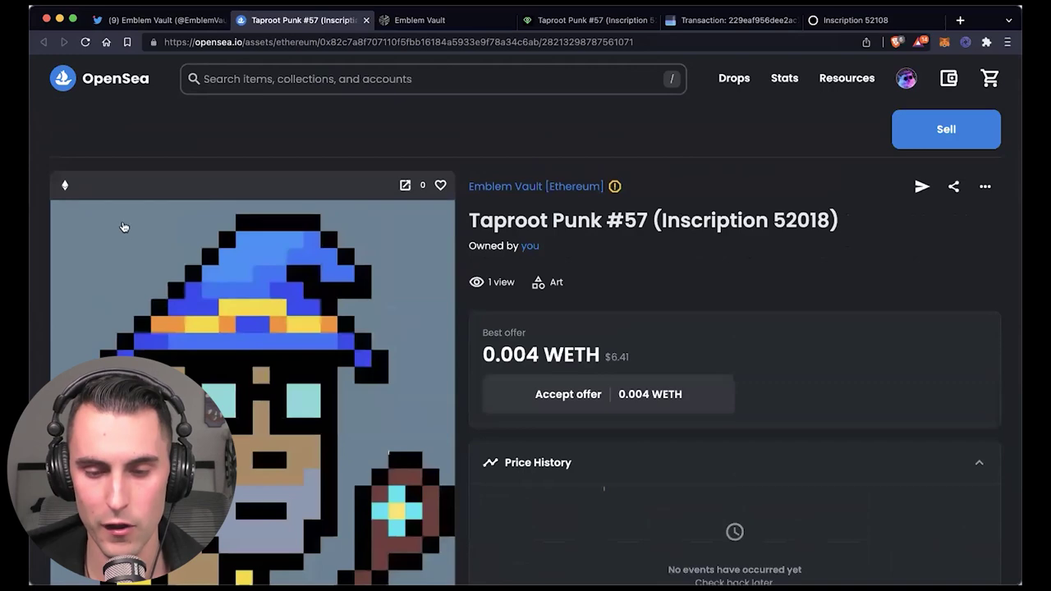
scroll(123, 227, down, 1)
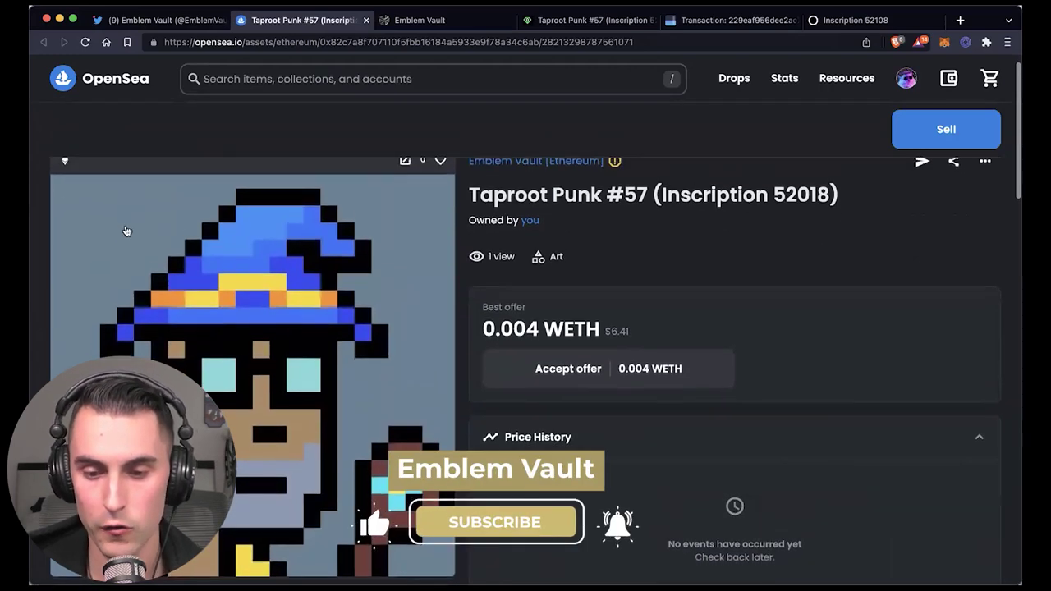
scroll(126, 231, down, 4)
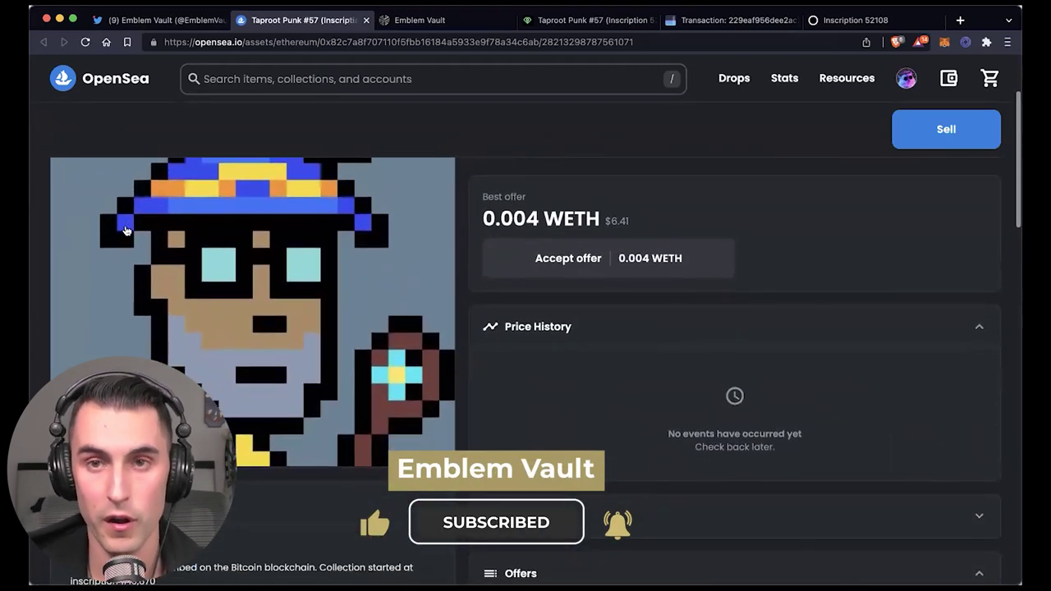
scroll(127, 231, down, 4)
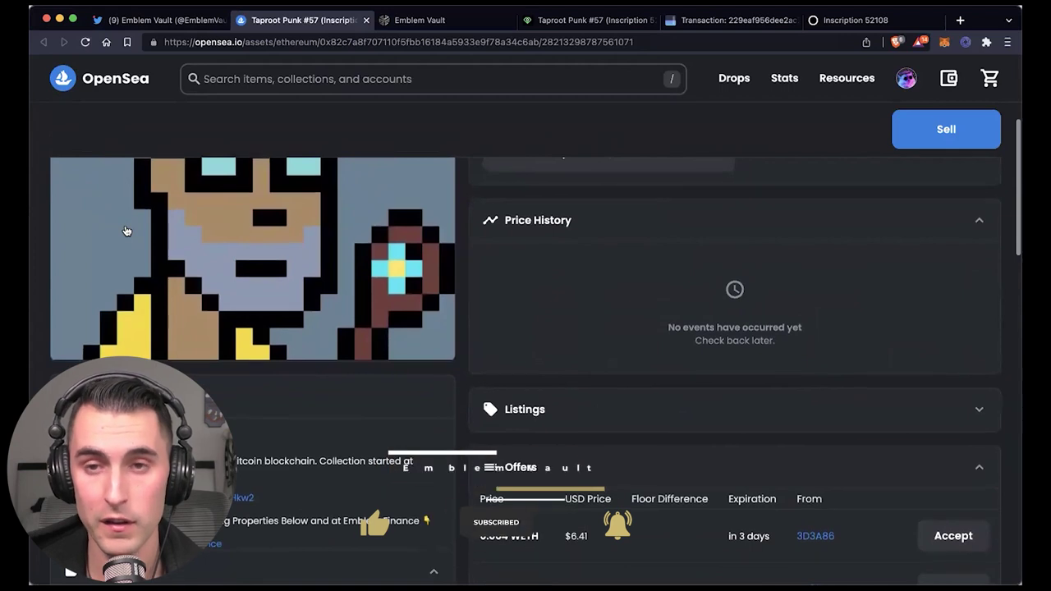